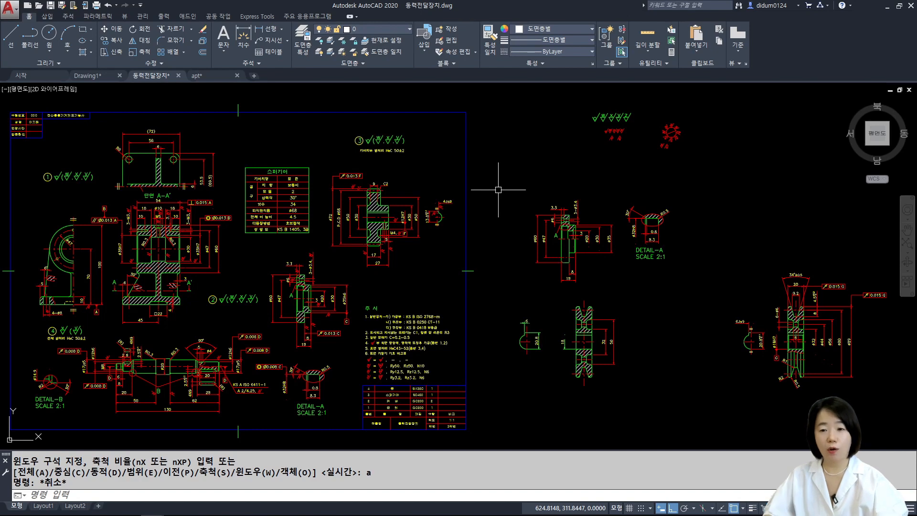
Step: Create eight new layers with default names and properties, and close the layer manager
{"action": "left_click", "coordinate": [303, 47]}
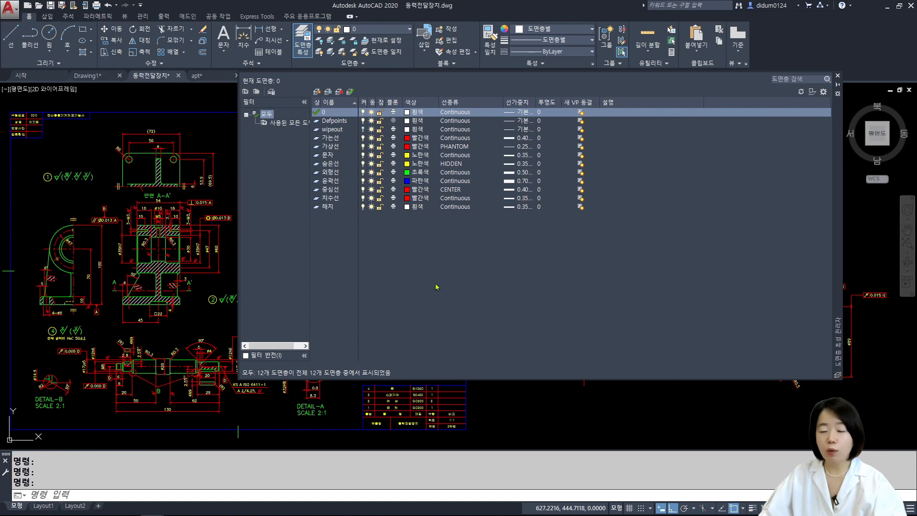
{"action": "left_click", "coordinate": [317, 92]}
{"action": "left_click", "coordinate": [317, 92]}
{"action": "left_click", "coordinate": [317, 92]}
{"action": "left_click", "coordinate": [317, 92]}
{"action": "left_click", "coordinate": [317, 92]}
{"action": "left_click", "coordinate": [317, 92]}
{"action": "left_click", "coordinate": [317, 92]}
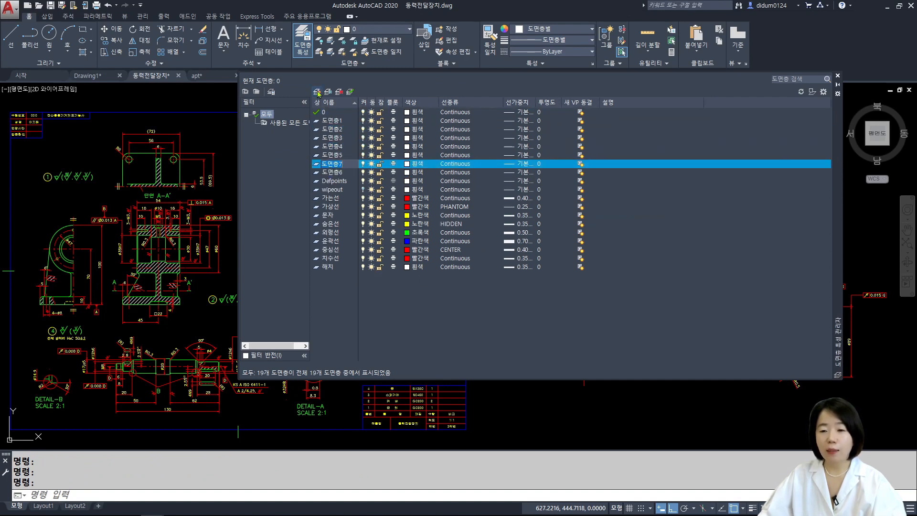
{"action": "left_click", "coordinate": [317, 92]}
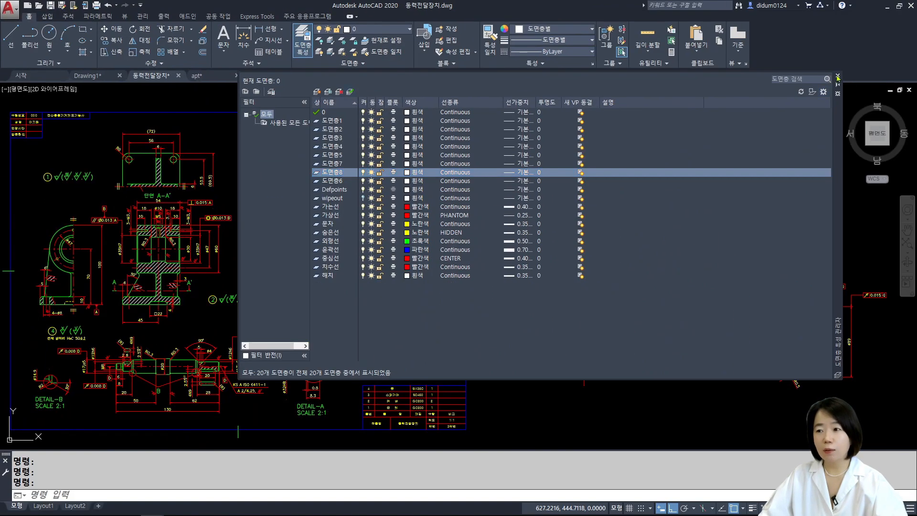
{"action": "left_click", "coordinate": [837, 76]}
{"action": "key", "text": "Escape"}
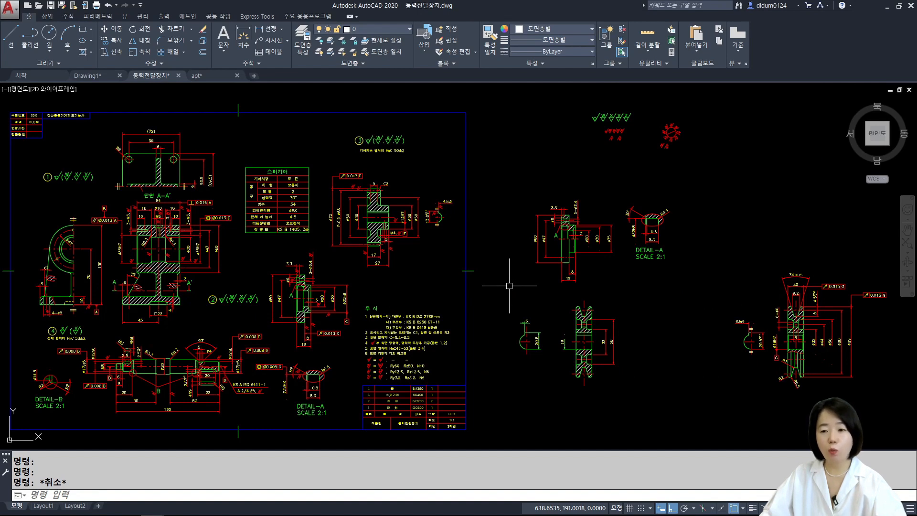
Step: Create two new dimension styles as copies of ISO-25, keeping the default names and settings
{"action": "key", "text": "Escape"}
{"action": "type", "text": "D"}
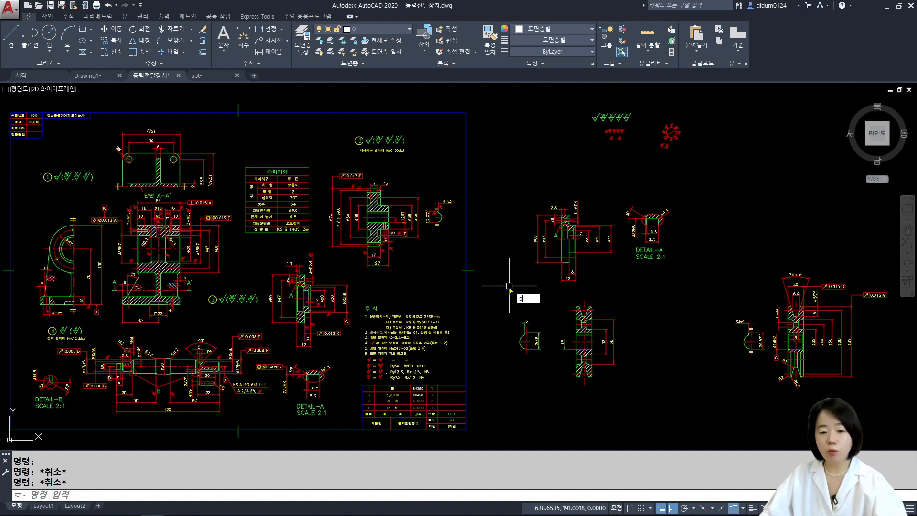
{"action": "key", "text": "Return"}
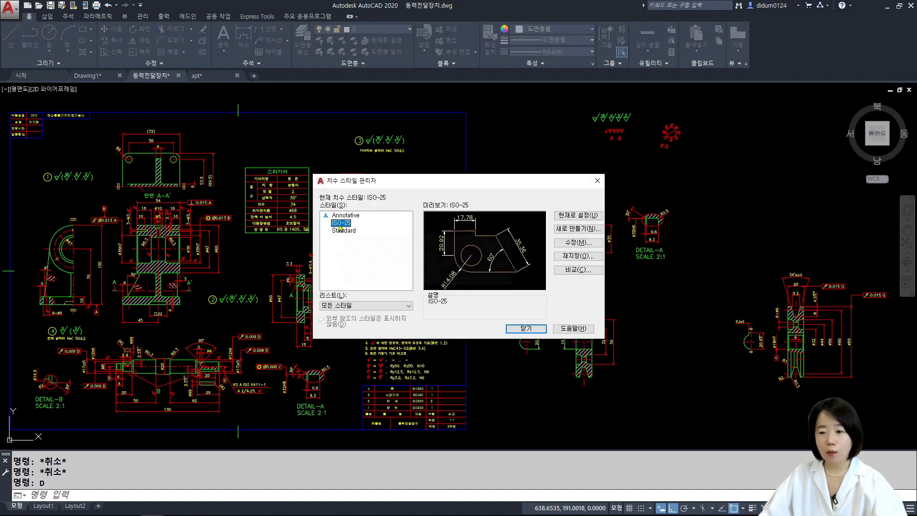
{"action": "left_click", "coordinate": [586, 229]}
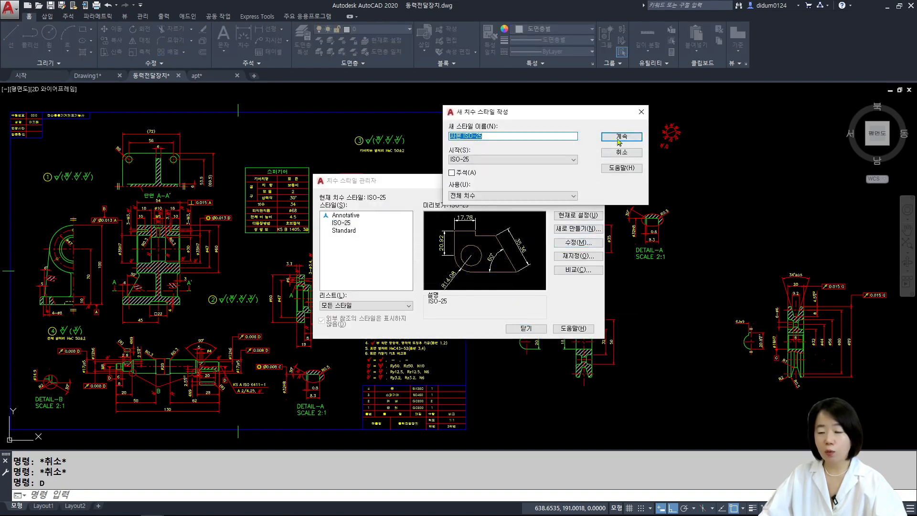
{"action": "left_click", "coordinate": [622, 137]}
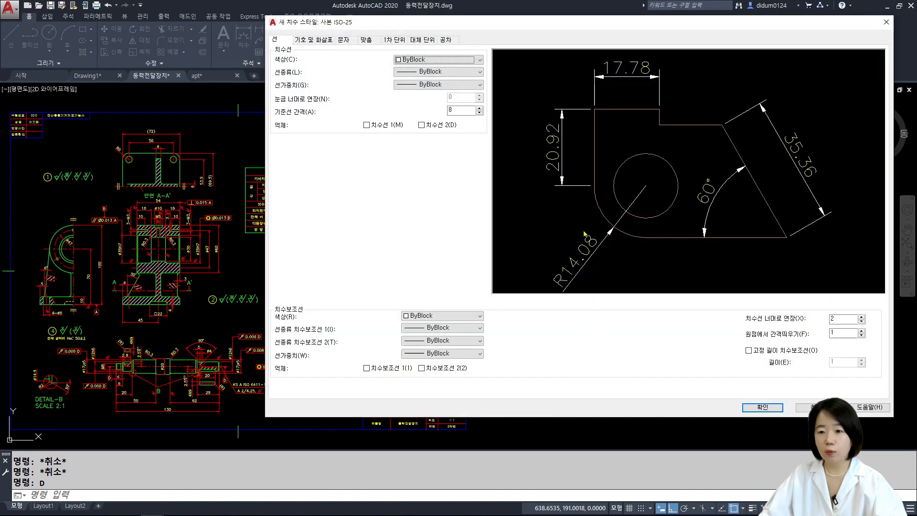
{"action": "left_click", "coordinate": [762, 407]}
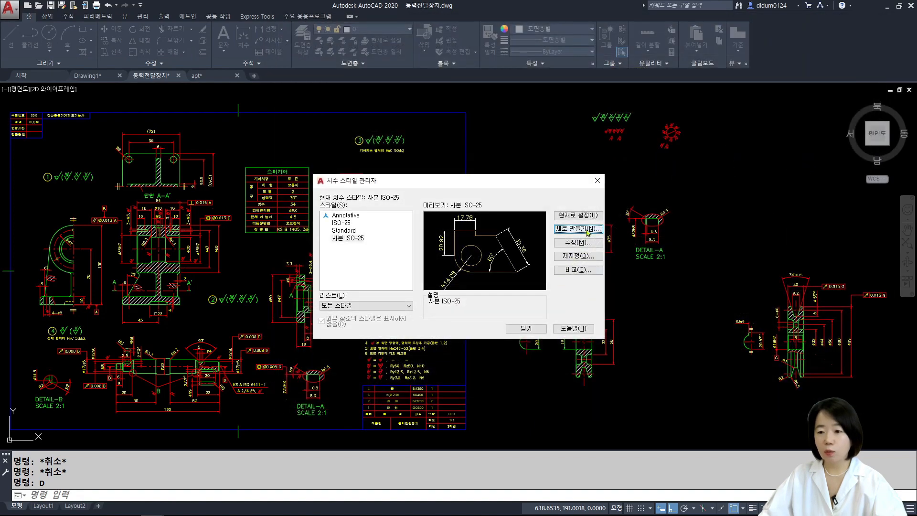
{"action": "left_click", "coordinate": [587, 230]}
{"action": "left_click", "coordinate": [615, 140]}
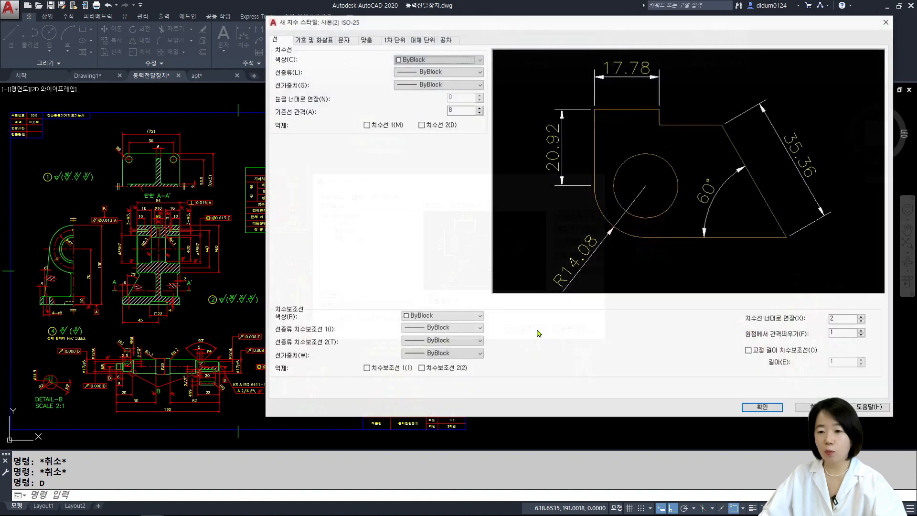
{"action": "left_click", "coordinate": [762, 406]}
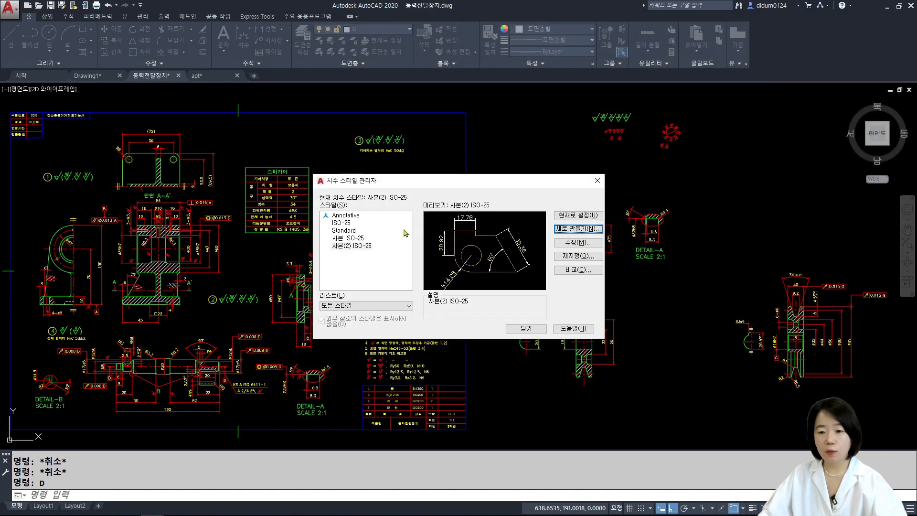
{"action": "left_click", "coordinate": [526, 329]}
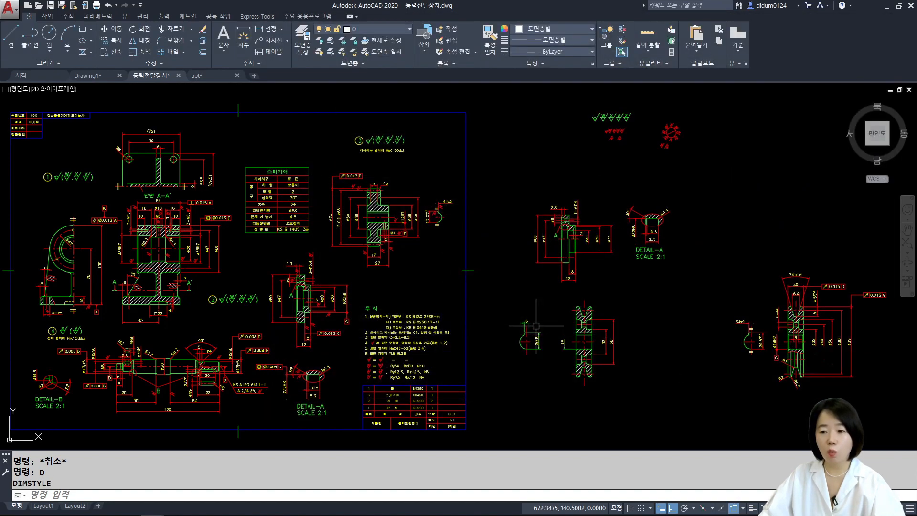
{"action": "key", "text": "Escape"}
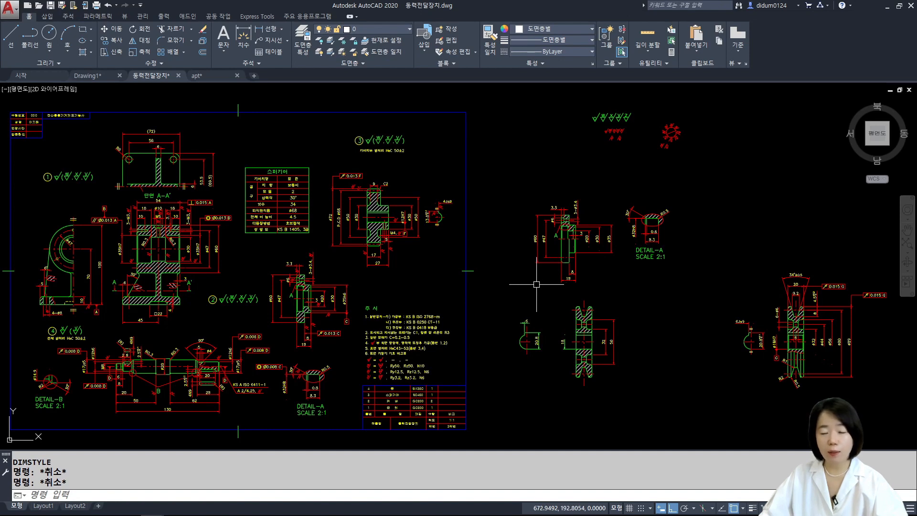
Step: Start the Purge command and examine the unused multileader styles, layers, text styles and blocks it offers for removal
{"action": "type", "text": "pu"}
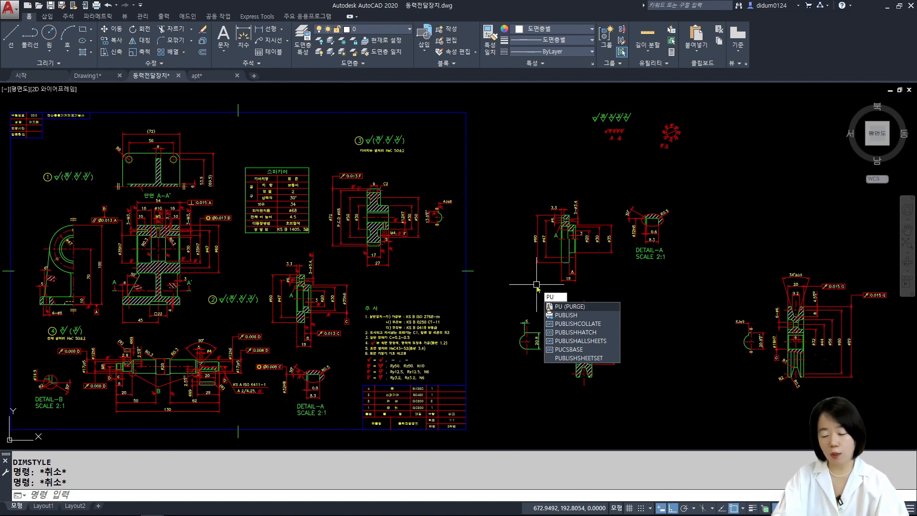
{"action": "key", "text": "Return"}
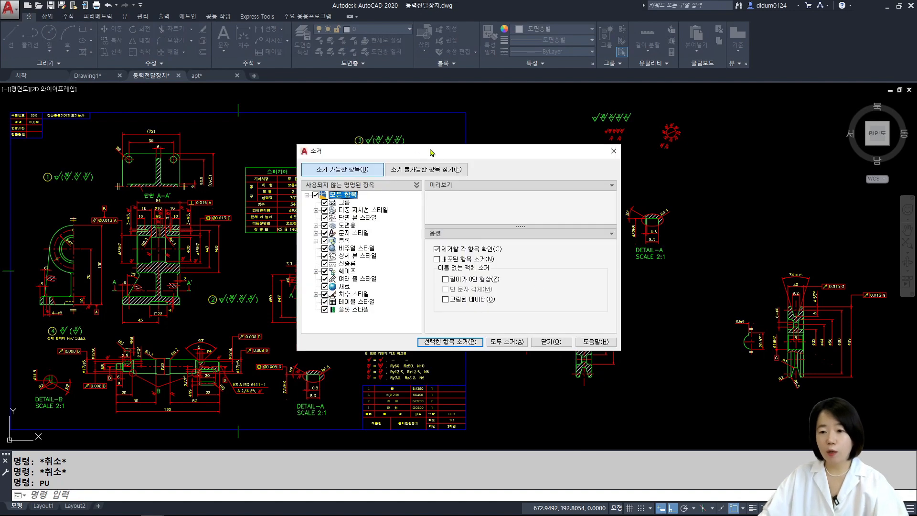
{"action": "left_click_drag", "start_coordinate": [433, 153], "coordinate": [438, 143]}
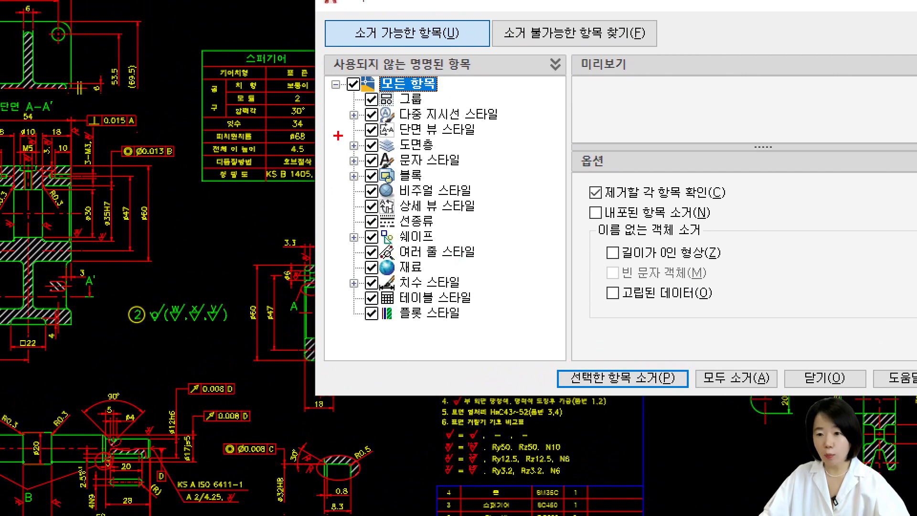
{"action": "left_click_drag", "start_coordinate": [338, 135], "coordinate": [448, 155]}
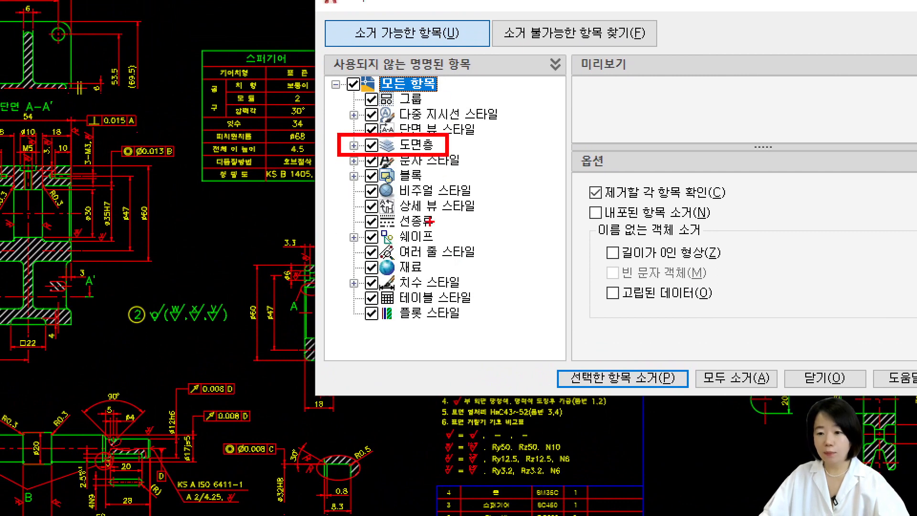
{"action": "left_click_drag", "start_coordinate": [334, 270], "coordinate": [481, 293]}
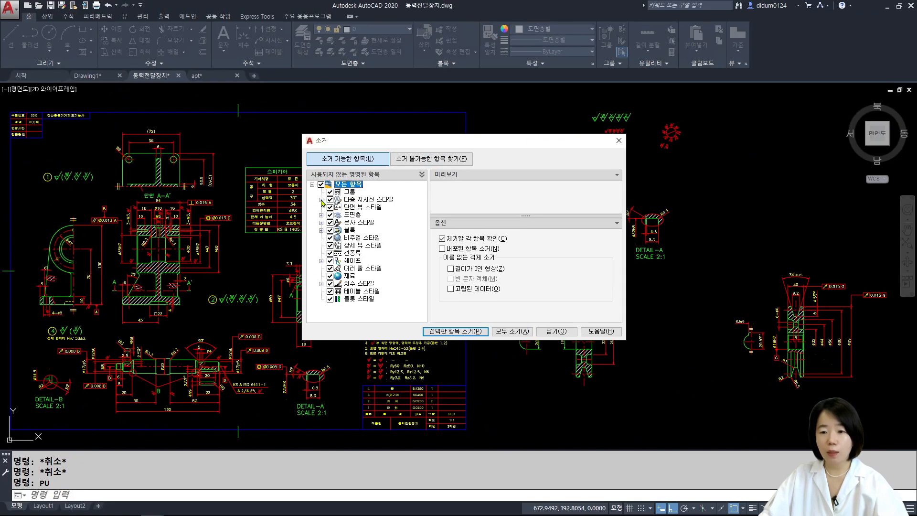
{"action": "left_click", "coordinate": [322, 200]}
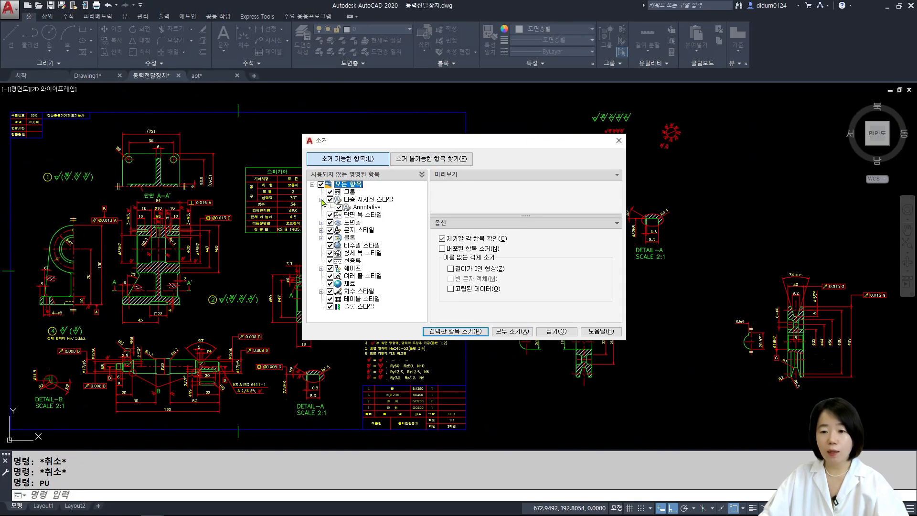
{"action": "left_click", "coordinate": [321, 222]}
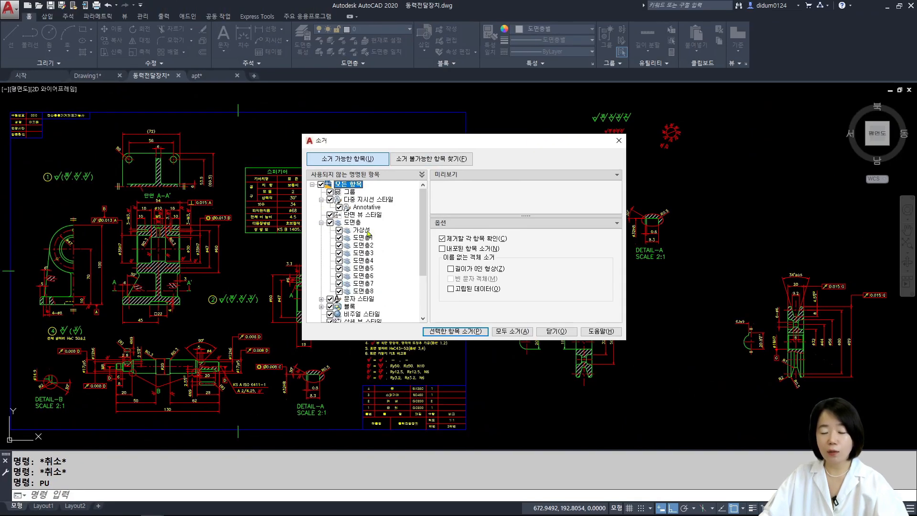
{"action": "left_click", "coordinate": [321, 300]}
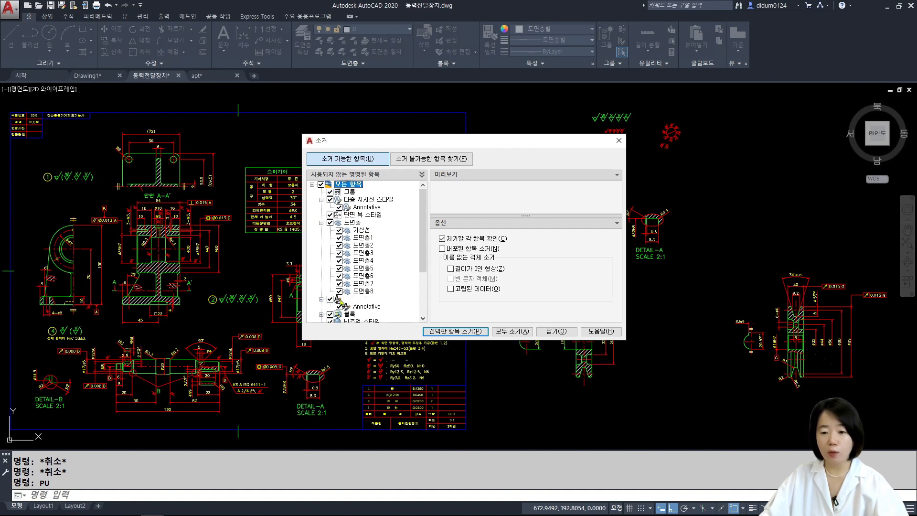
{"action": "scroll", "coordinate": [426, 254], "scroll_direction": "down", "scroll_amount": 2}
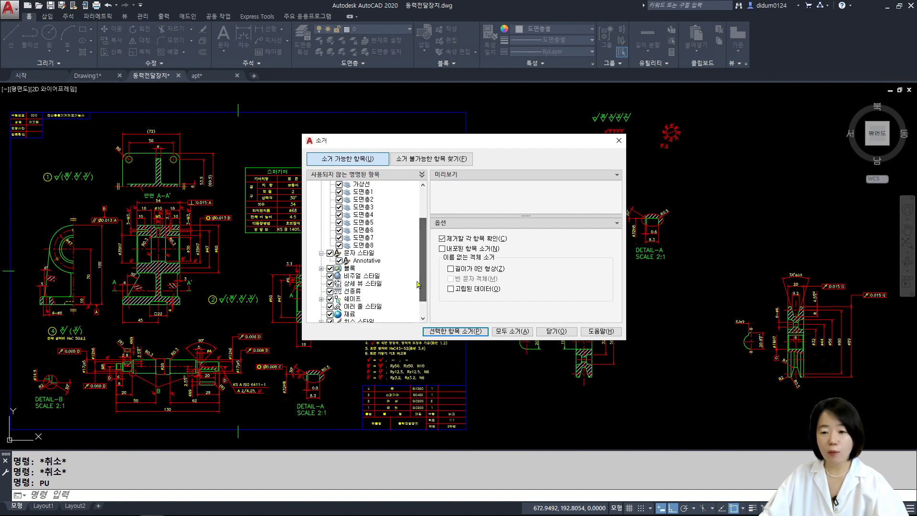
{"action": "left_click", "coordinate": [322, 268]}
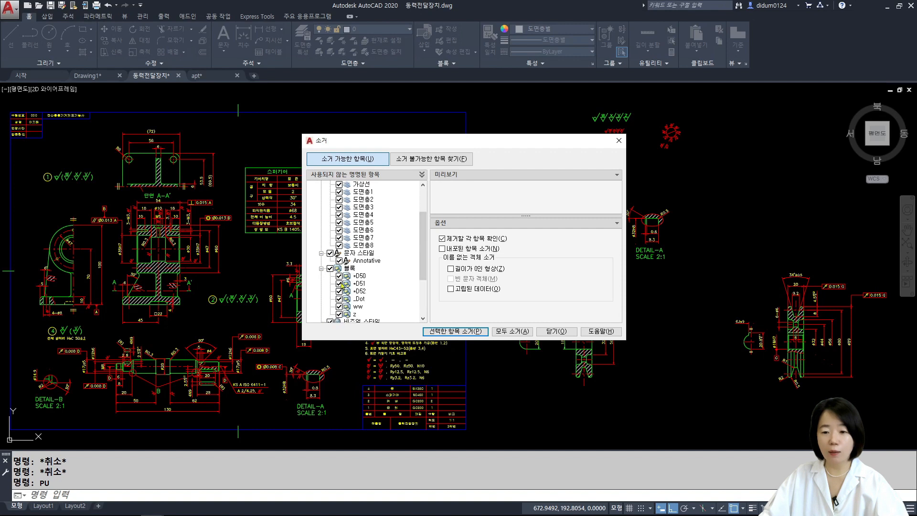
{"action": "left_click", "coordinate": [321, 269]}
{"action": "left_click", "coordinate": [321, 253]}
{"action": "scroll", "coordinate": [427, 202], "scroll_direction": "up", "scroll_amount": 2}
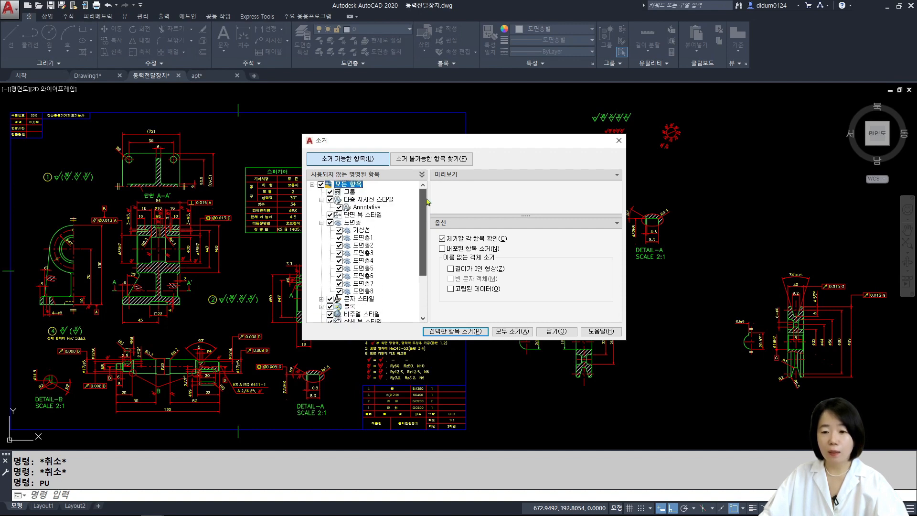
{"action": "left_click", "coordinate": [322, 222]}
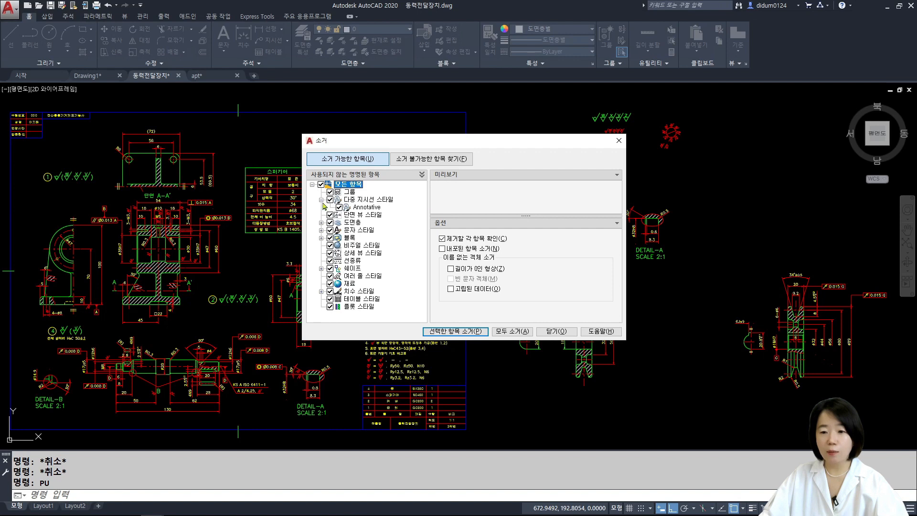
{"action": "left_click", "coordinate": [322, 199]}
{"action": "left_click_drag", "start_coordinate": [383, 146], "coordinate": [389, 136]}
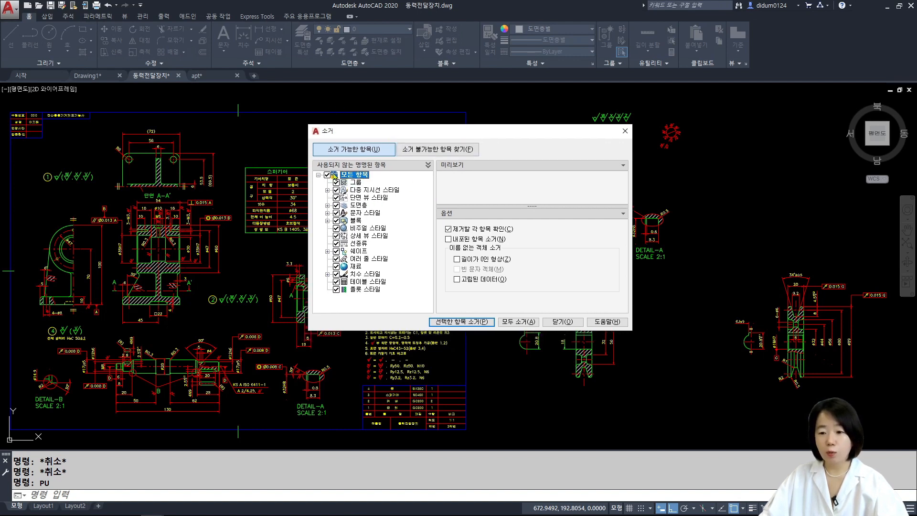
Step: Purge the checked unused items, confirming block *D50 individually and all remaining checked items together
{"action": "left_click", "coordinate": [461, 321]}
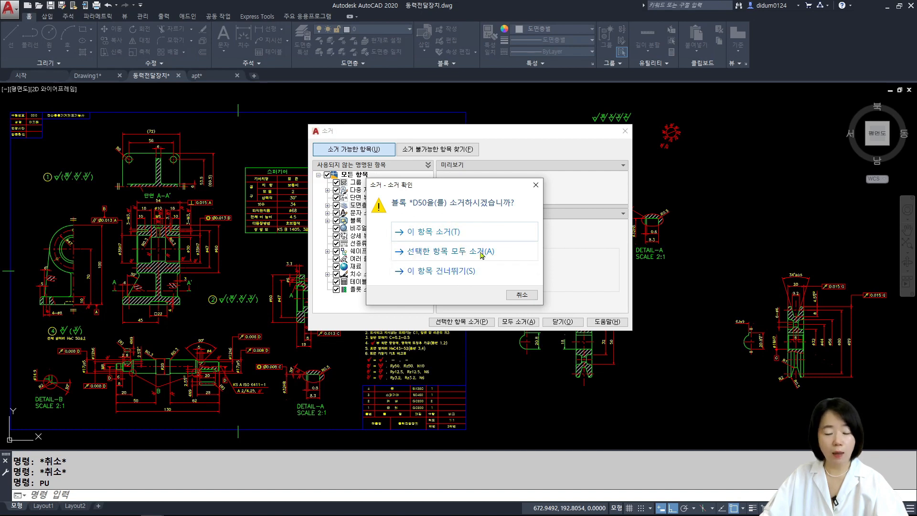
{"action": "left_click", "coordinate": [445, 232]}
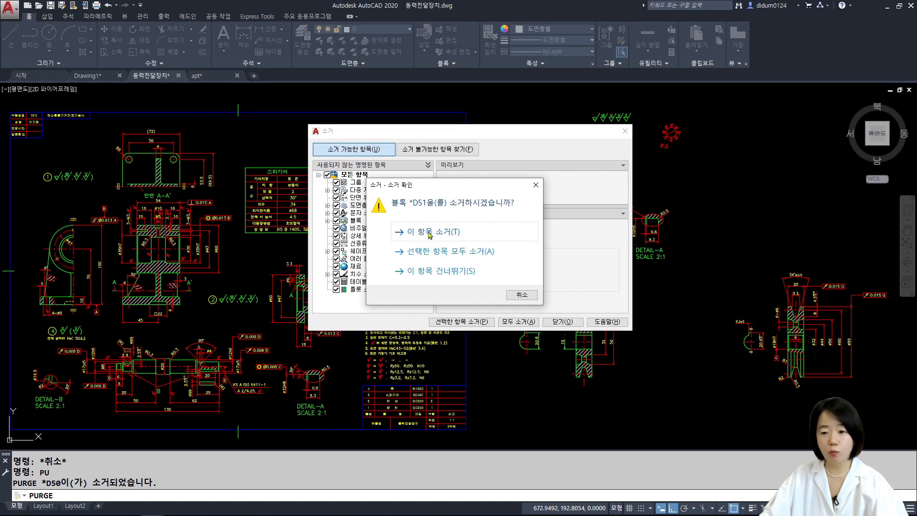
{"action": "left_click", "coordinate": [472, 253]}
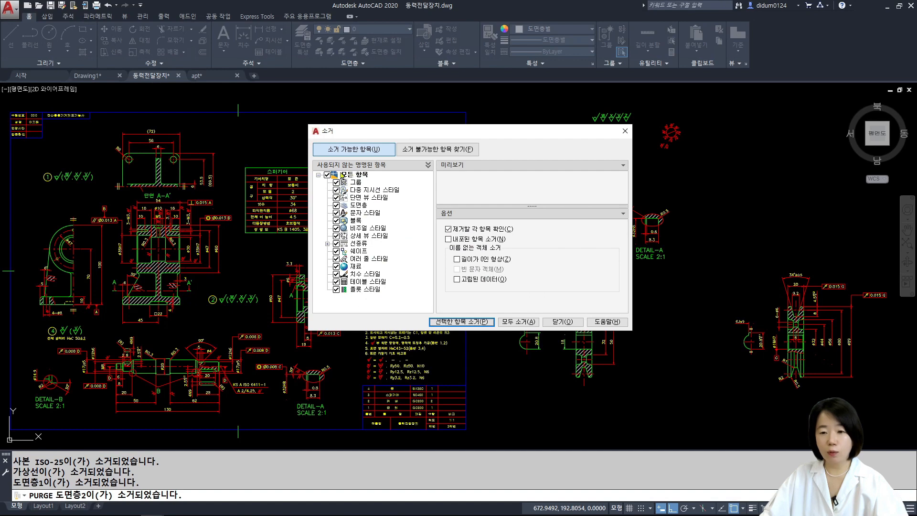
Step: Purge the remaining unused linetype PHANTOM and close the Purge dialog
{"action": "left_click", "coordinate": [479, 322]}
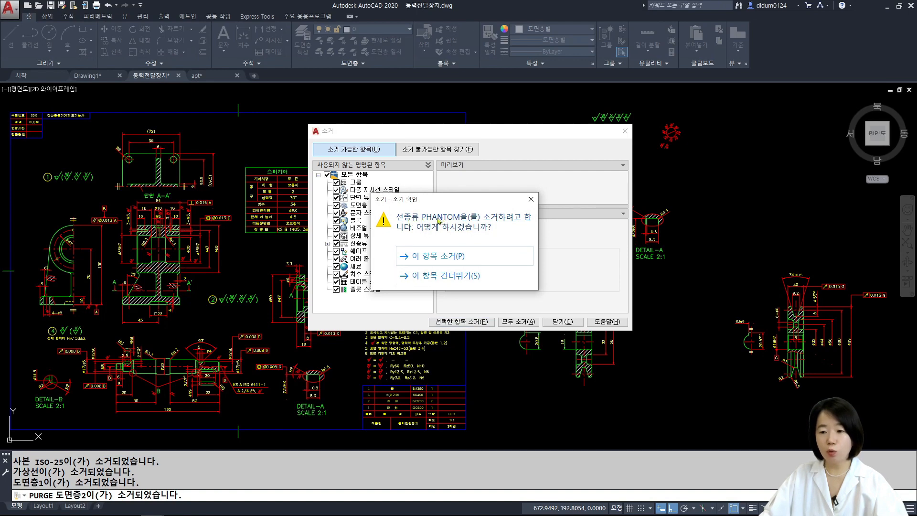
{"action": "left_click", "coordinate": [444, 261]}
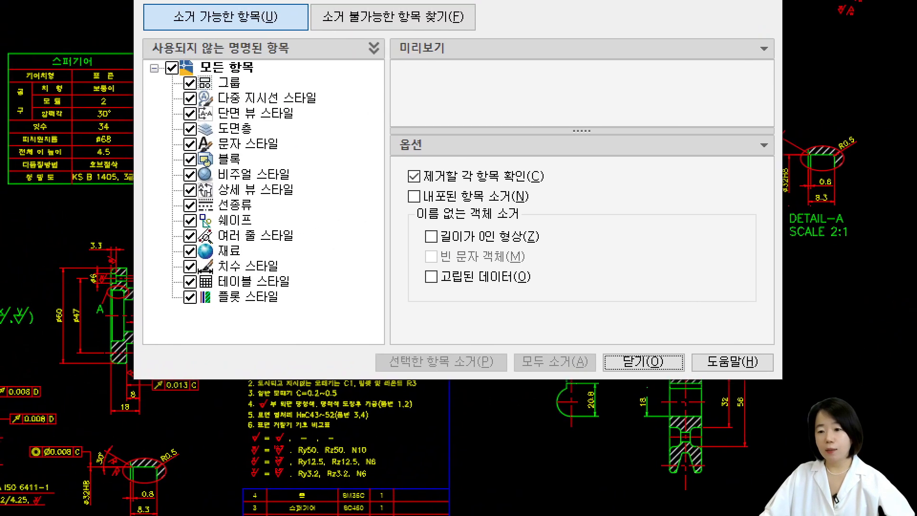
{"action": "left_click", "coordinate": [458, 258]}
{"action": "mouse_move", "coordinate": [355, 332]}
{"action": "left_mouse_down", "text": "ctrl"}
{"action": "mouse_move", "coordinate": [455, 366]}
{"action": "mouse_move", "coordinate": [604, 388]}
{"action": "mouse_move", "coordinate": [607, 382]}
{"action": "left_mouse_up", "text": "ctrl"}
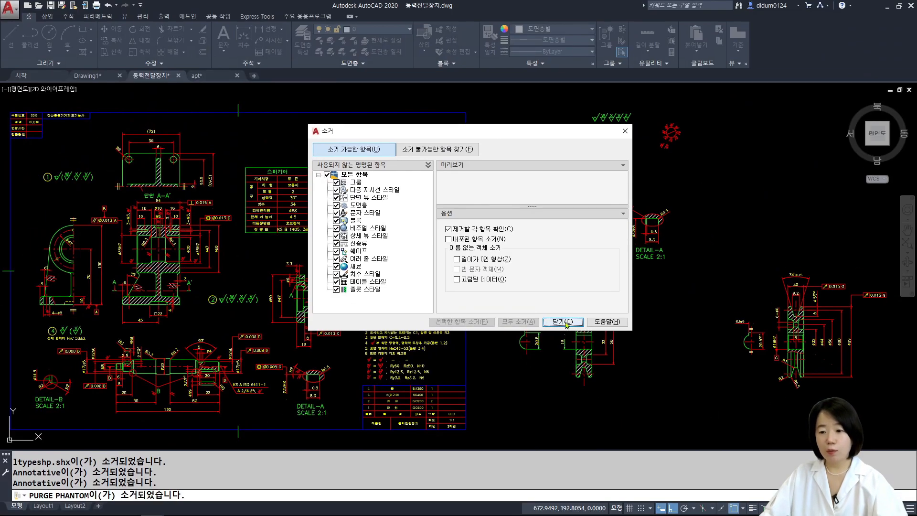
{"action": "left_click", "coordinate": [644, 362]}
{"action": "left_click", "coordinate": [494, 173]}
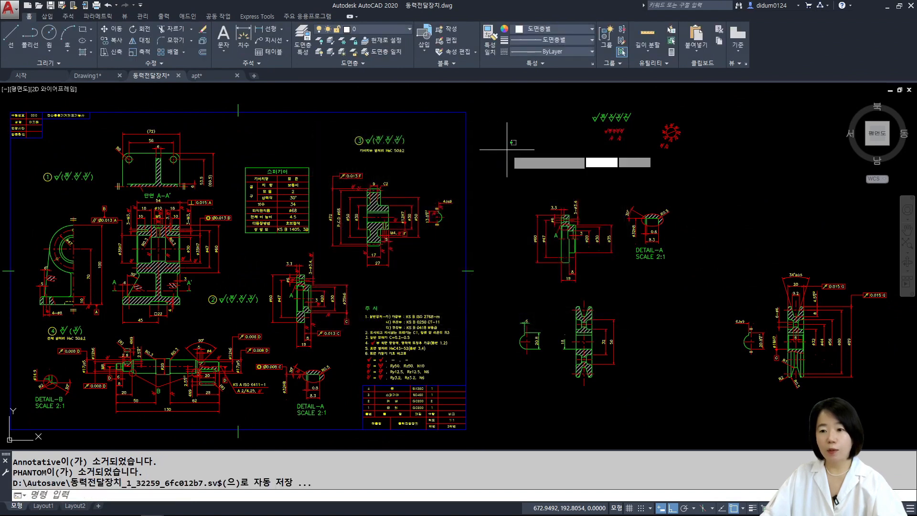
{"action": "key", "text": "Escape"}
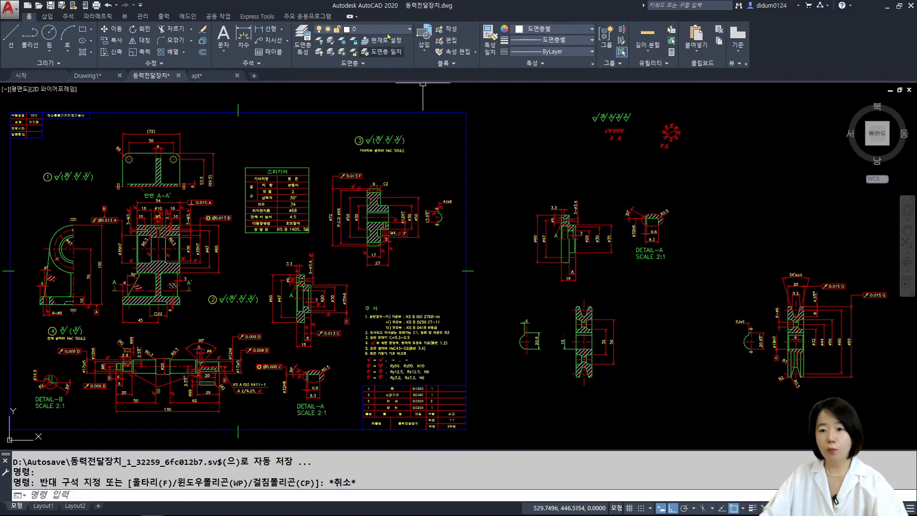
Step: Open the Layer Properties Manager to check which layers remain in the drawing
{"action": "left_click", "coordinate": [302, 44]}
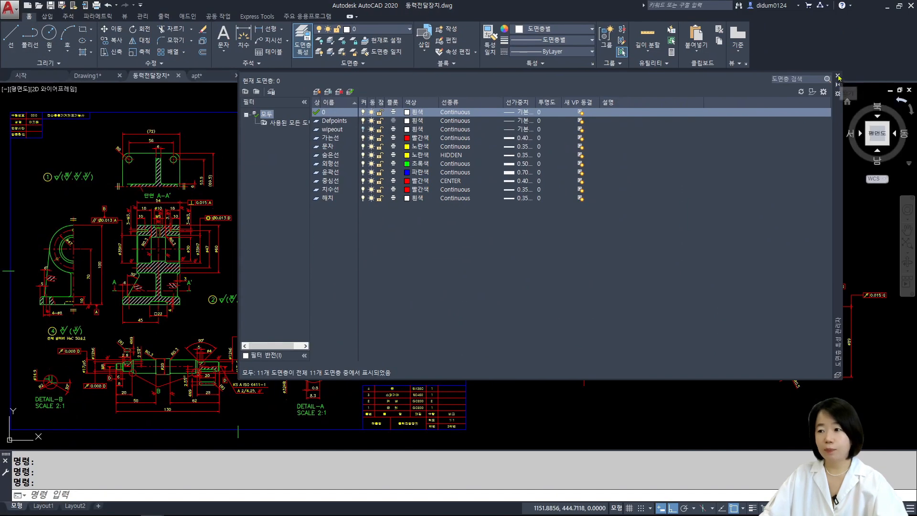
Step: Close the Layer Properties Manager and check which dimension styles remain in the Dimension Style Manager
{"action": "left_click", "coordinate": [839, 78]}
{"action": "key", "text": "Escape"}
{"action": "key", "text": "Escape"}
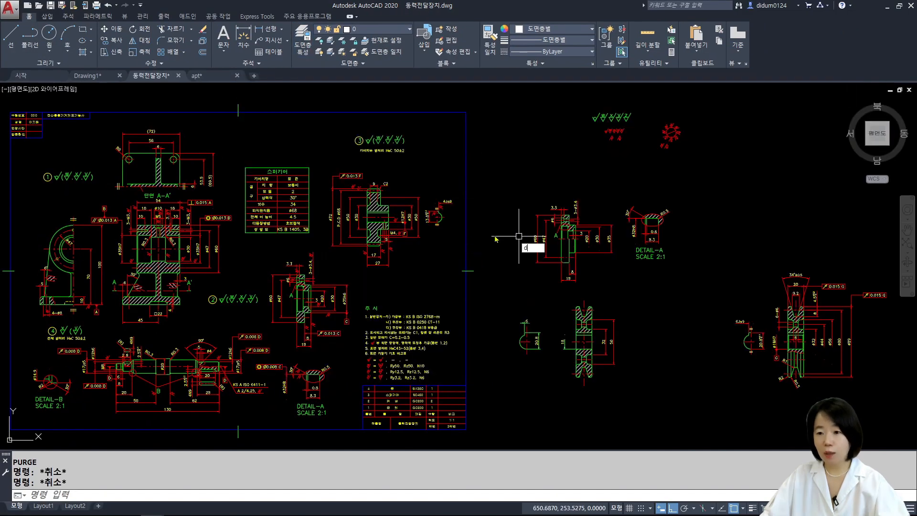
{"action": "type", "text": "d"}
{"action": "key", "text": "Return"}
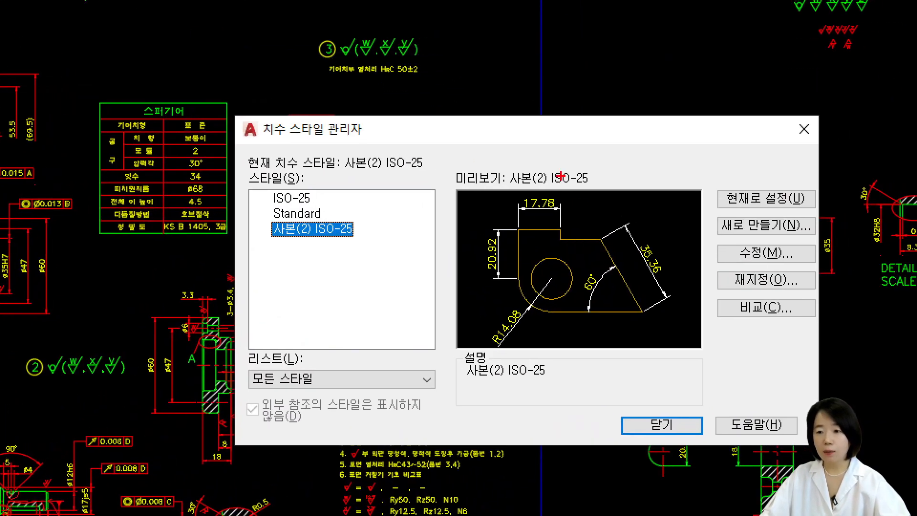
{"action": "left_click_drag", "start_coordinate": [261, 216], "coordinate": [361, 241]}
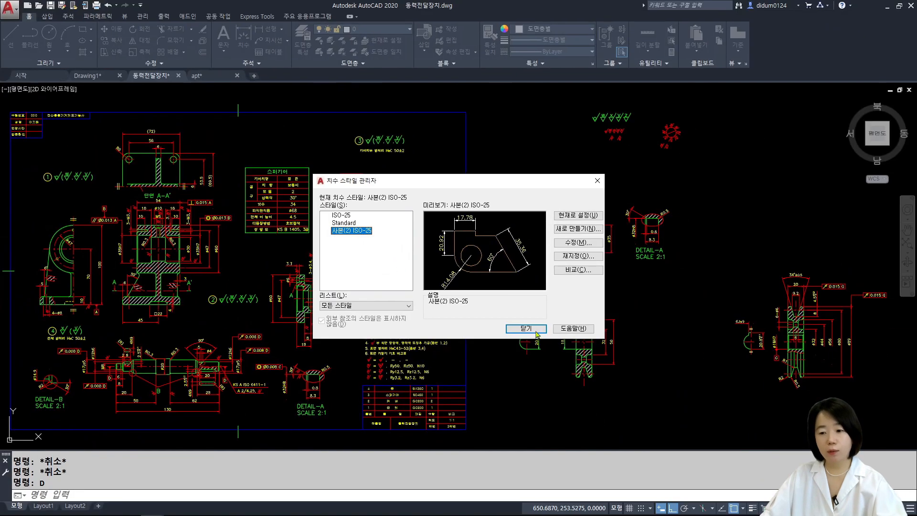
{"action": "key", "text": "Escape"}
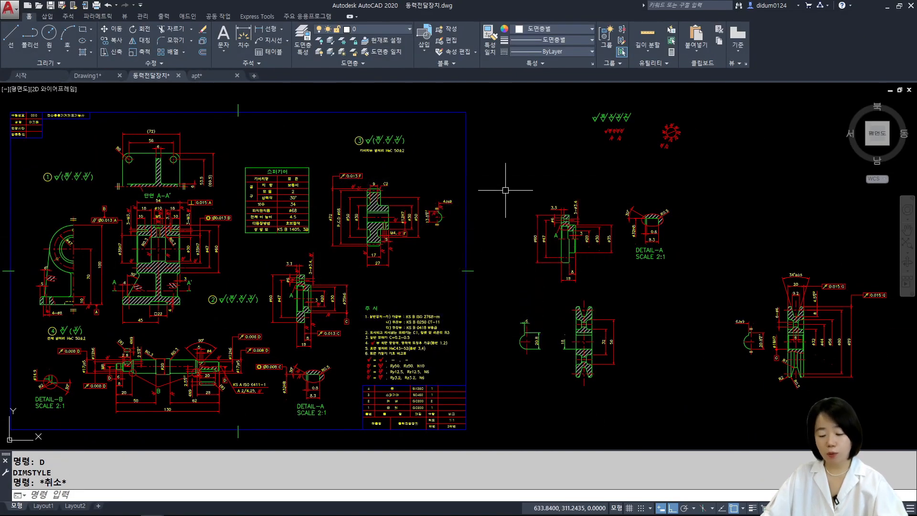
Step: Examine in the Purge dialog's non-purgeable items why dimension style 사본(2) ISO-25 cannot be removed
{"action": "type", "text": "pu"}
{"action": "key", "text": "Return"}
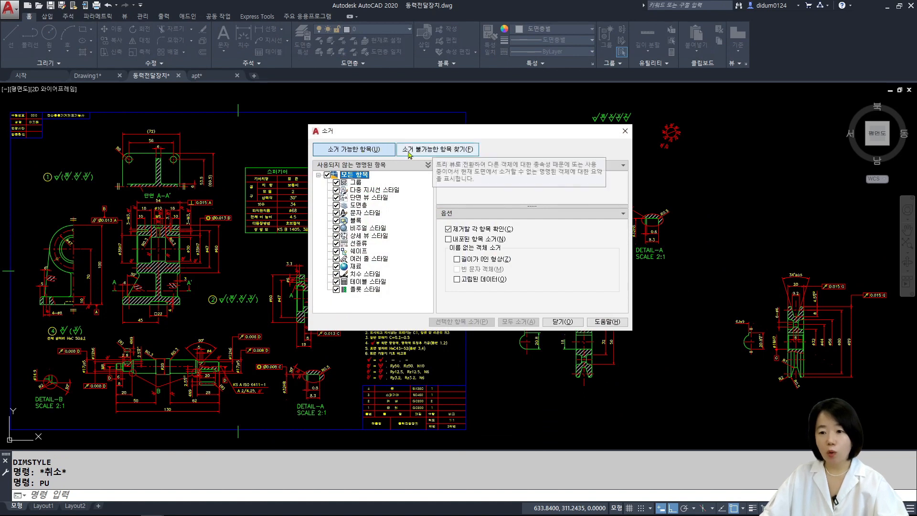
{"action": "left_click", "coordinate": [457, 152]}
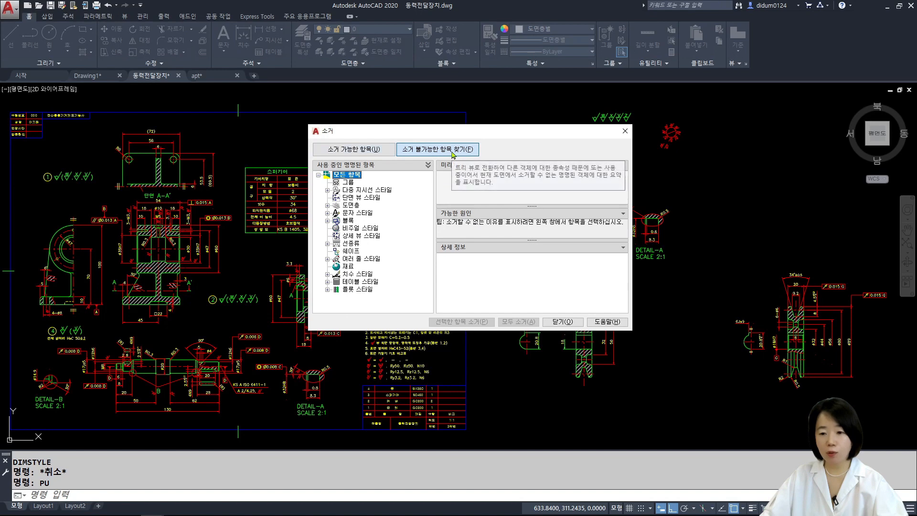
{"action": "left_click", "coordinate": [327, 274]}
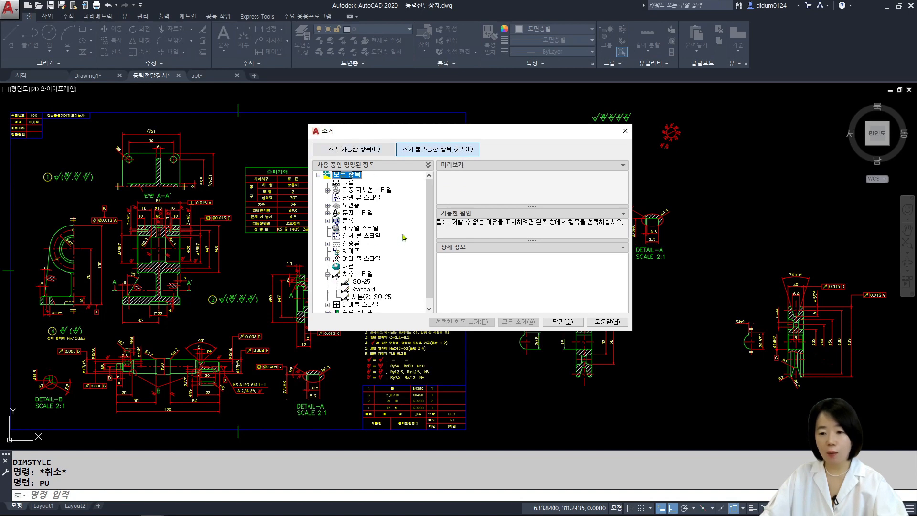
{"action": "left_click", "coordinate": [363, 297]}
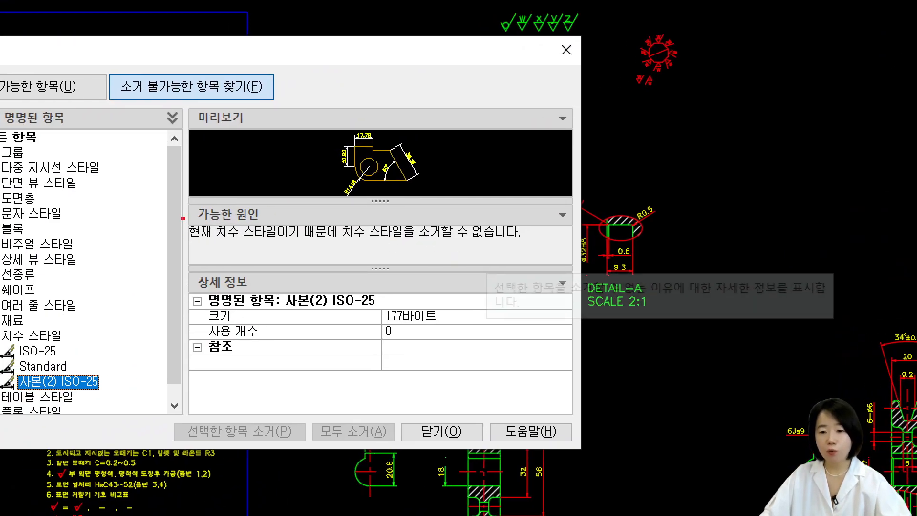
{"action": "left_click_drag", "start_coordinate": [182, 216], "coordinate": [537, 253]}
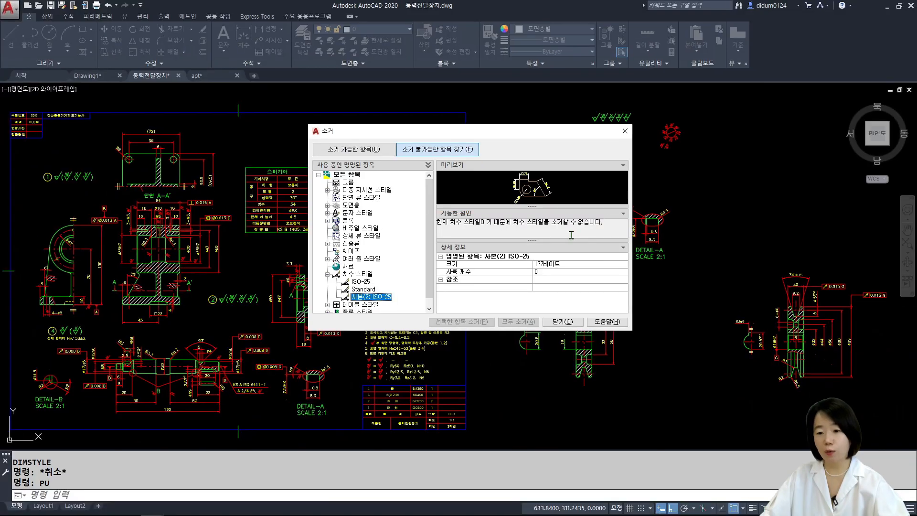
{"action": "left_click", "coordinate": [562, 321]}
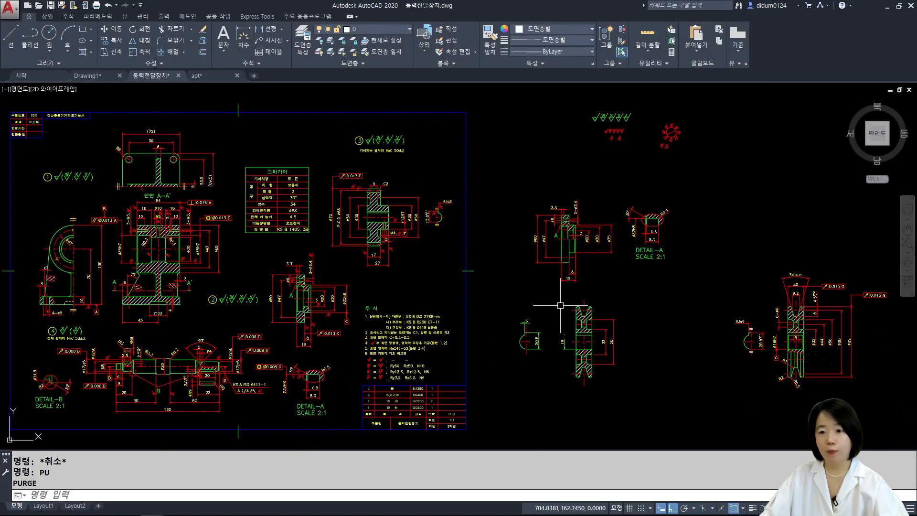
Step: Set ISO-25 as the current dimension style in the Dimension Style Manager and close it
{"action": "type", "text": "D"}
{"action": "key", "text": "Return"}
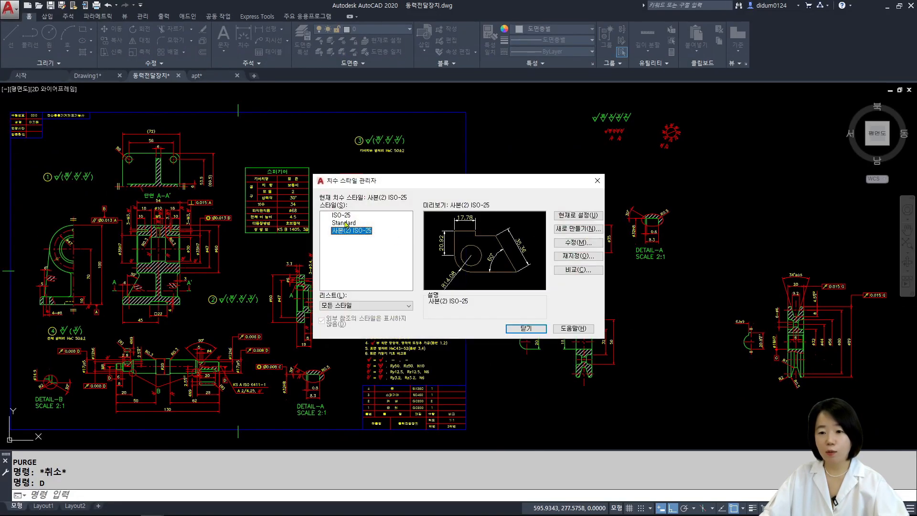
{"action": "left_click", "coordinate": [341, 215]}
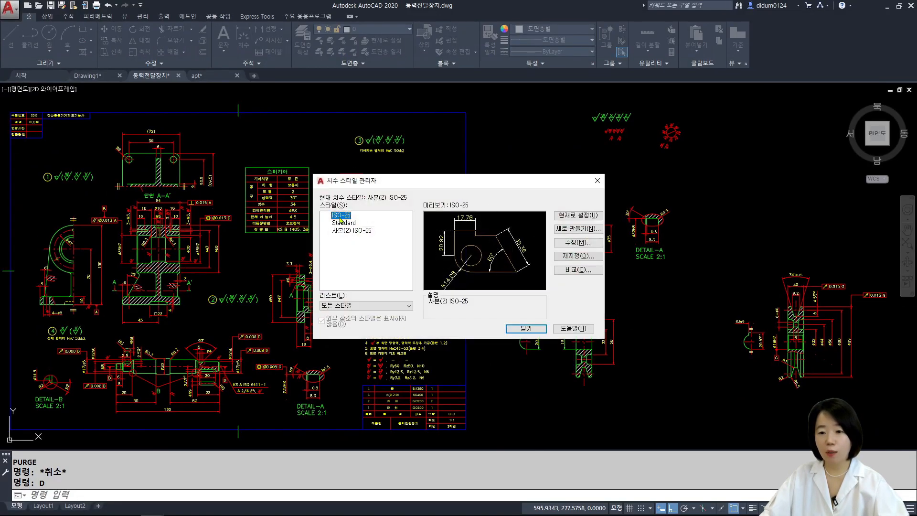
{"action": "left_click", "coordinate": [578, 215]}
{"action": "left_click", "coordinate": [526, 328]}
Step: Purge the unused dimension style 사본(2) ISO-25, confirming its removal, and close the Purge dialog
{"action": "type", "text": "P"}
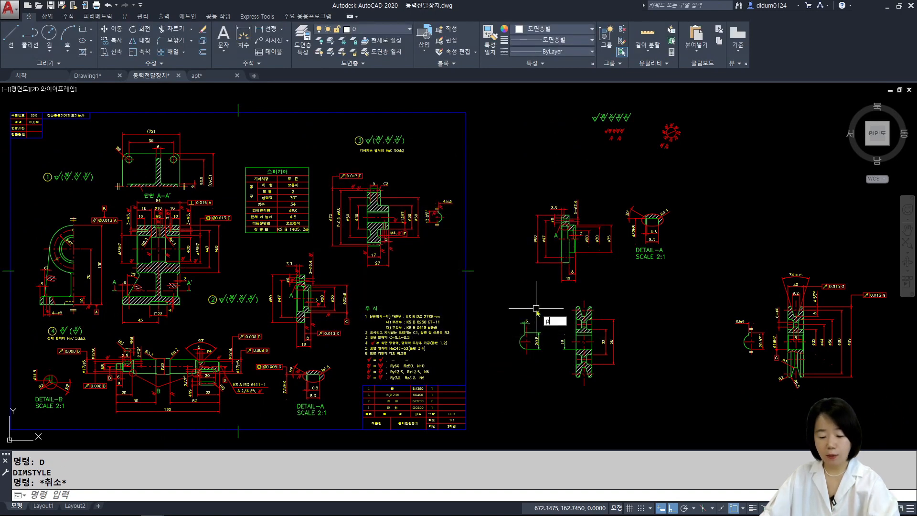
{"action": "type", "text": "U"}
{"action": "key", "text": "Return"}
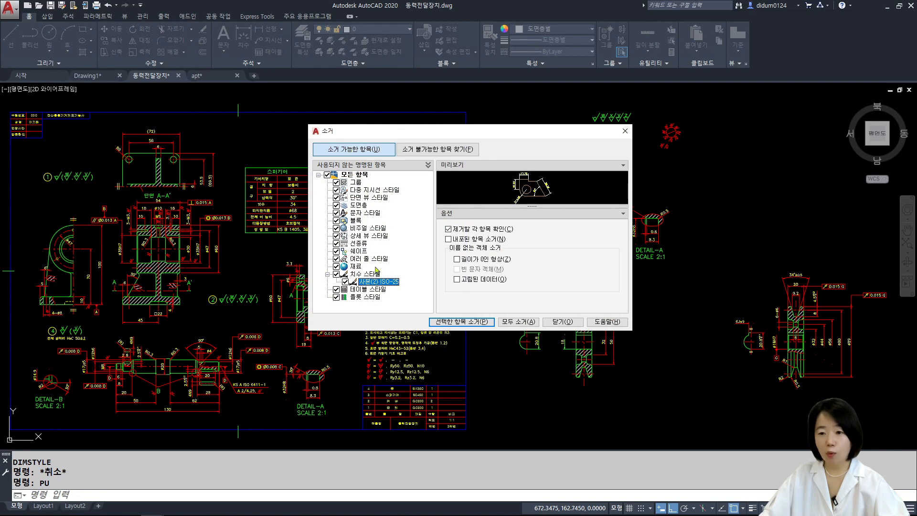
{"action": "left_click", "coordinate": [483, 323]}
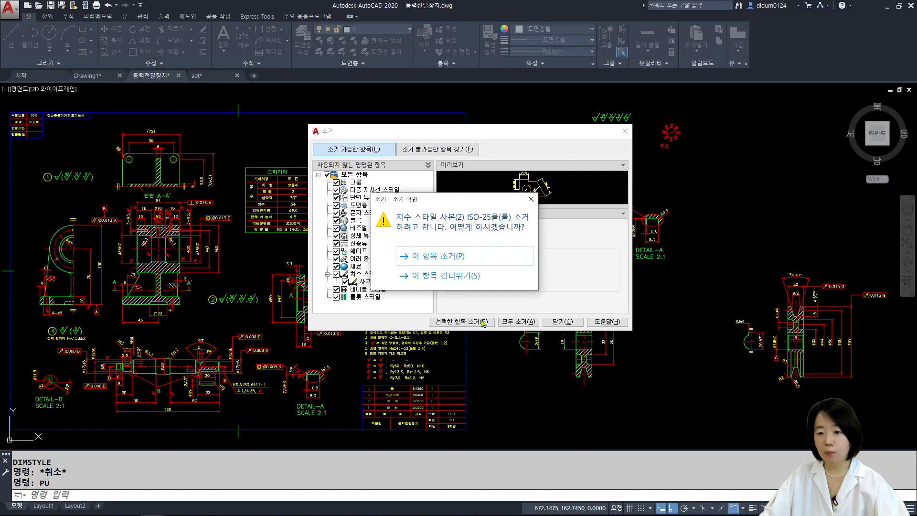
{"action": "left_click", "coordinate": [452, 257]}
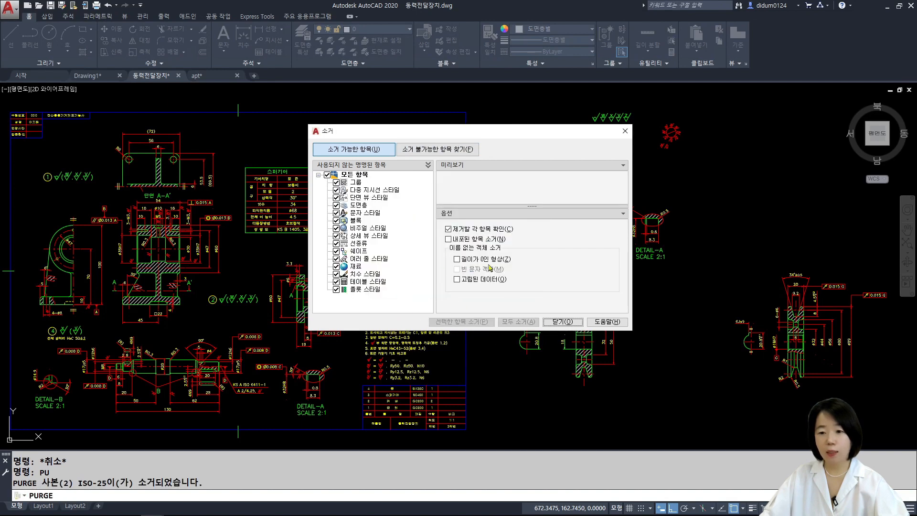
{"action": "left_click", "coordinate": [563, 321]}
{"action": "left_click", "coordinate": [554, 313]}
{"action": "key", "text": "Escape"}
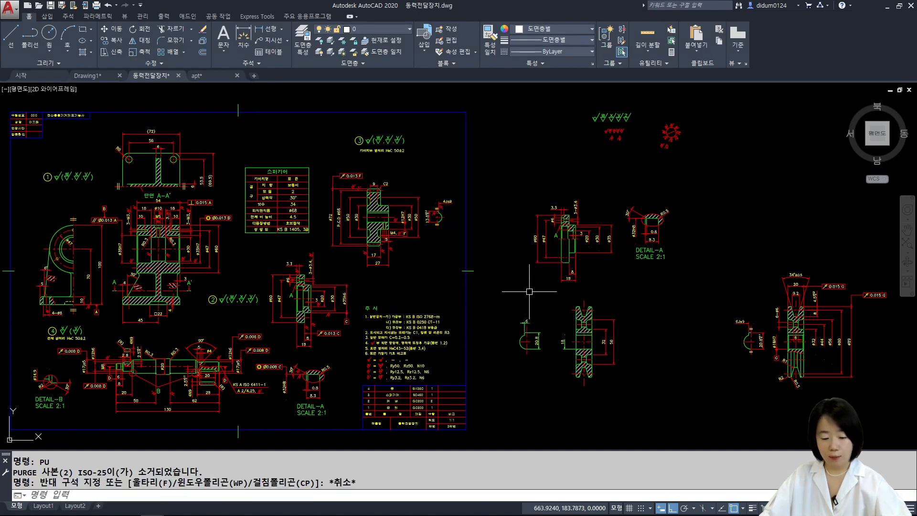
Step: Check the remaining dimension styles in the Dimension Style Manager and close it
{"action": "type", "text": "d"}
{"action": "key", "text": "Return"}
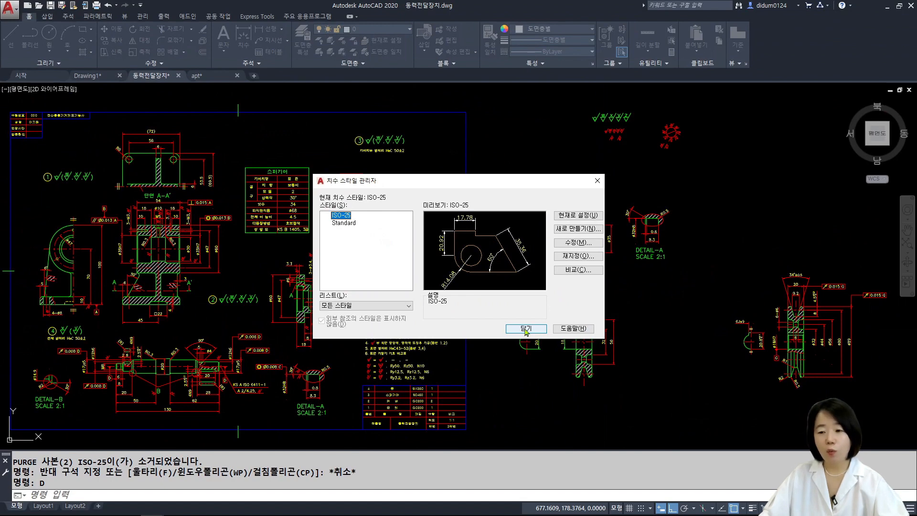
{"action": "left_click", "coordinate": [525, 329]}
Step: Examine why the remaining dimension styles are listed among the Purge dialog's non-purgeable items, then close the dialog
{"action": "type", "text": "PU"}
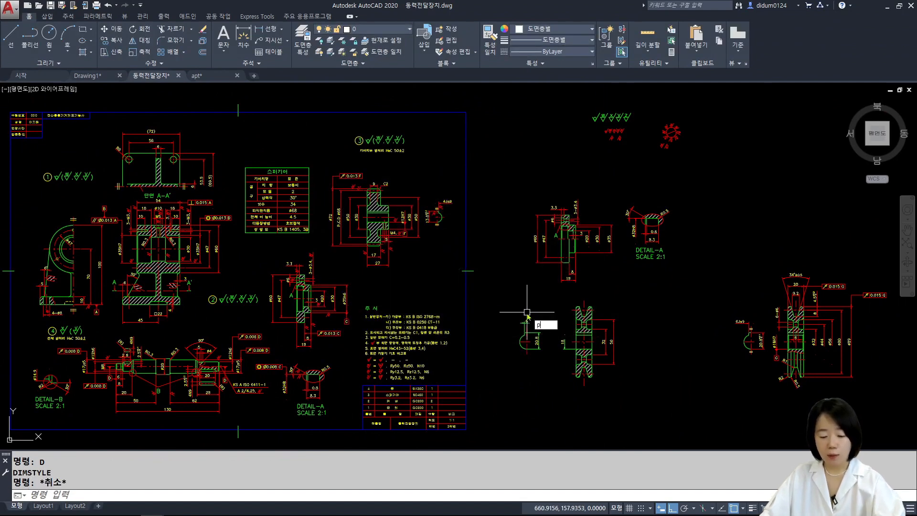
{"action": "key", "text": "Return"}
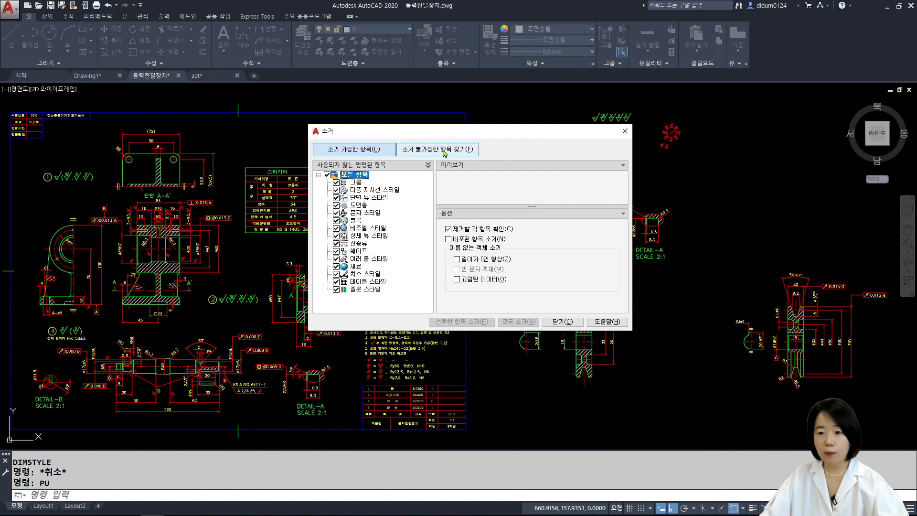
{"action": "left_click", "coordinate": [439, 150]}
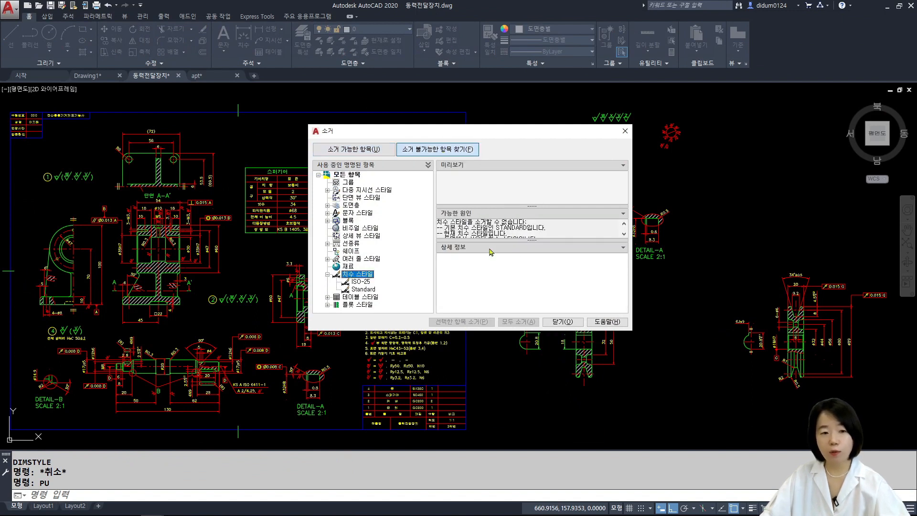
{"action": "left_click", "coordinate": [563, 322]}
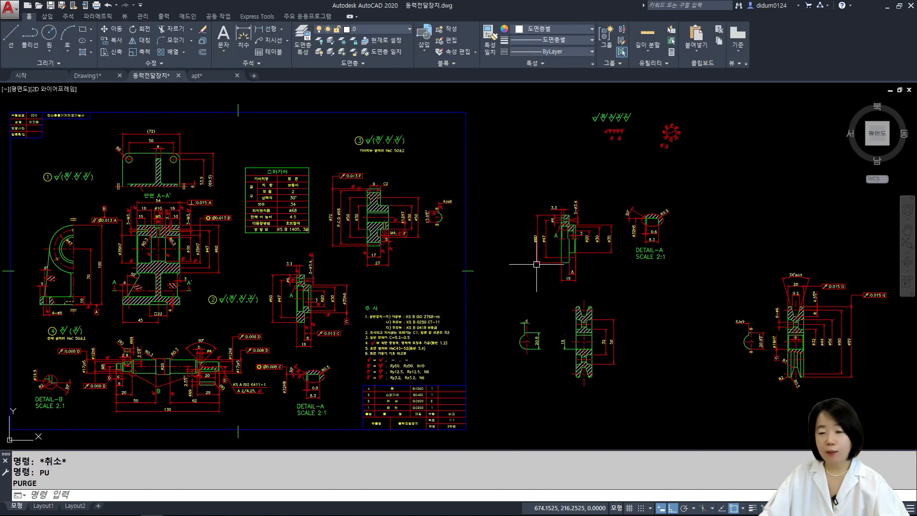
{"action": "key", "text": "Escape"}
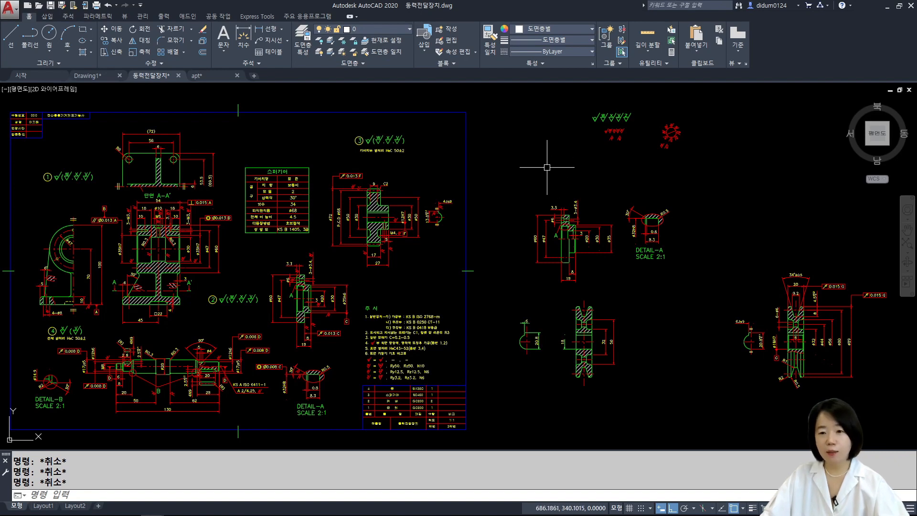
Step: Draw a horizontal line in the empty area above the 스퍼기어 table
{"action": "mouse_move", "coordinate": [520, 168]}
{"action": "middle_mouse_down"}
{"action": "mouse_move", "coordinate": [540, 189]}
{"action": "mouse_move", "coordinate": [580, 286]}
{"action": "middle_mouse_up"}
{"action": "type", "text": "l"}
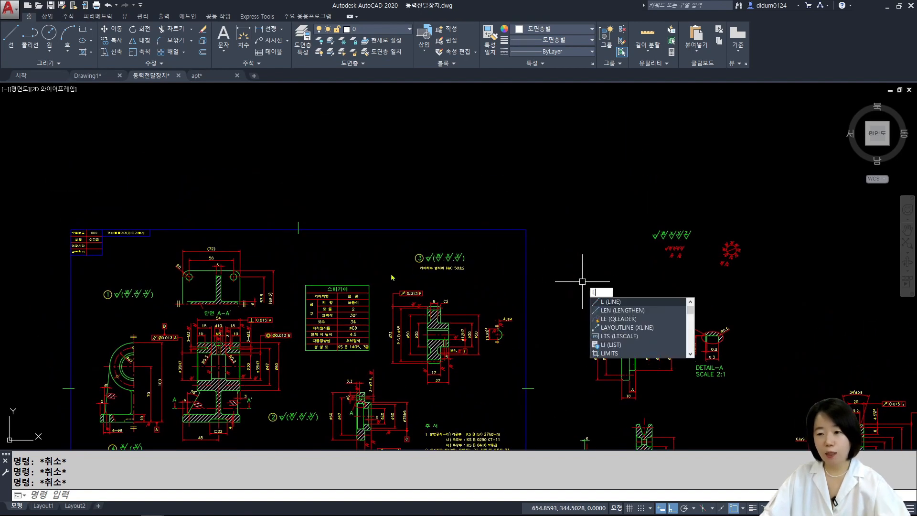
{"action": "key", "text": "Return"}
{"action": "scroll", "coordinate": [334, 268], "scroll_direction": "up", "scroll_amount": 4}
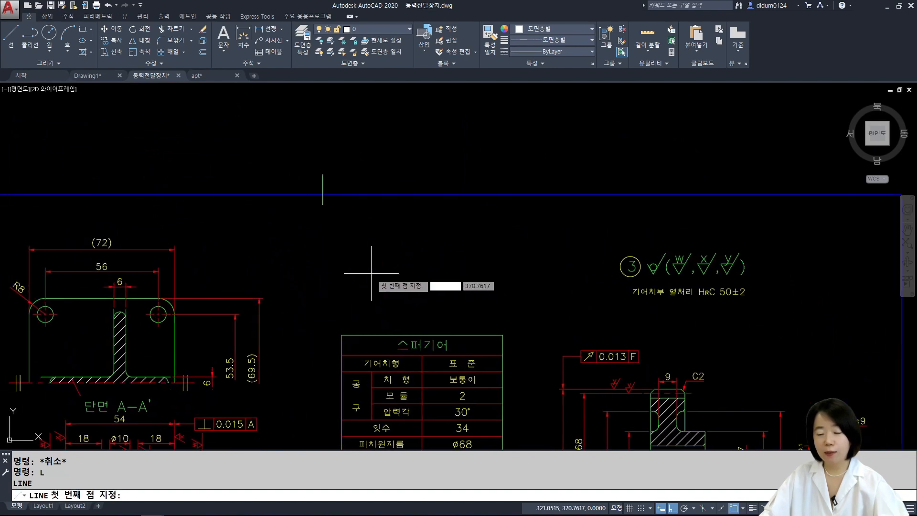
{"action": "left_click", "coordinate": [372, 272]}
{"action": "left_click", "coordinate": [507, 281]}
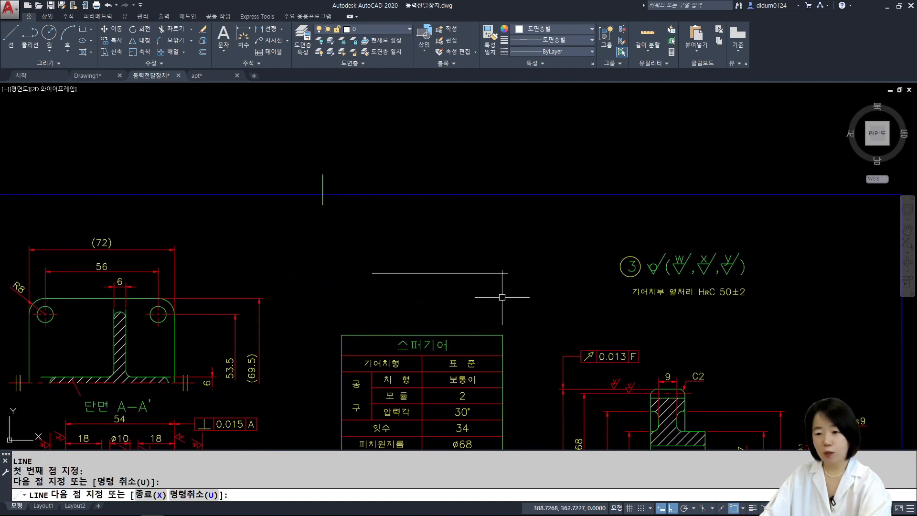
{"action": "key", "text": "Return"}
Step: Draw a second line over the first one, from its left endpoint to its midpoint
{"action": "key", "text": "Return"}
{"action": "left_click", "coordinate": [373, 272]}
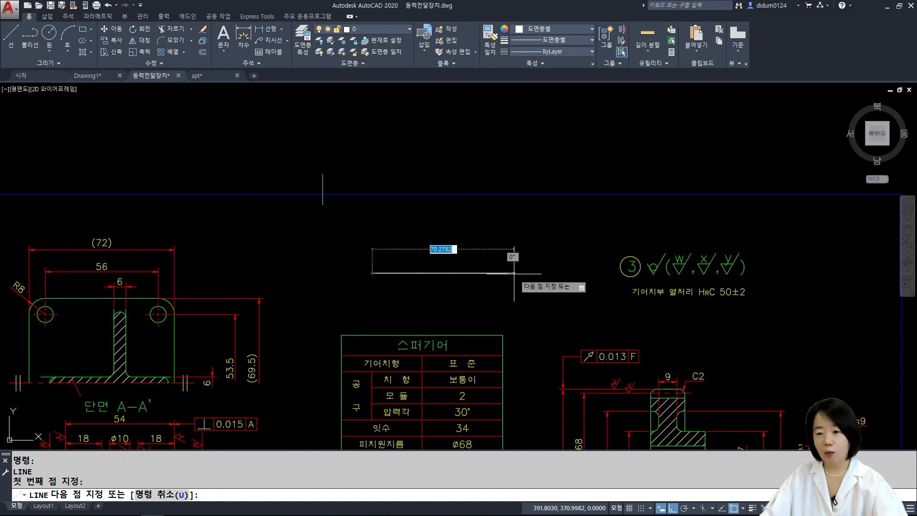
{"action": "left_click", "coordinate": [420, 273]}
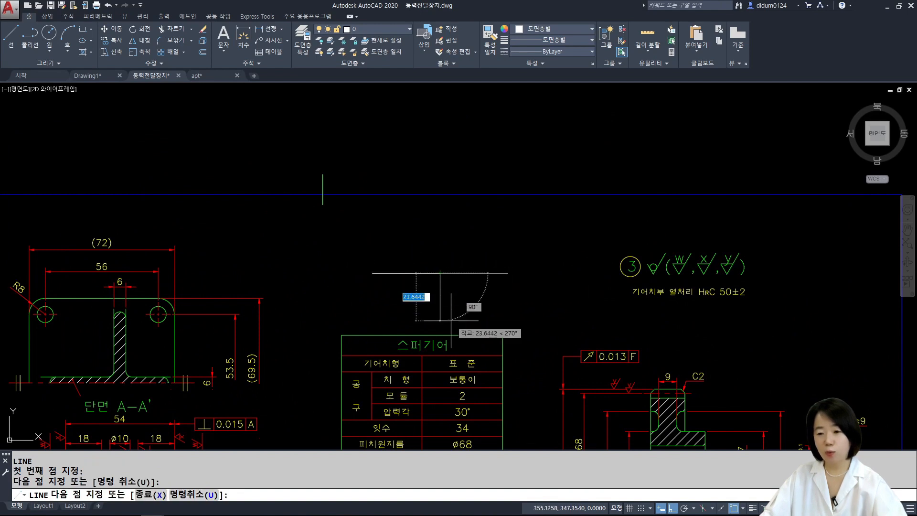
{"action": "key", "text": "Escape"}
{"action": "scroll", "coordinate": [443, 290], "scroll_direction": "up", "scroll_amount": 4}
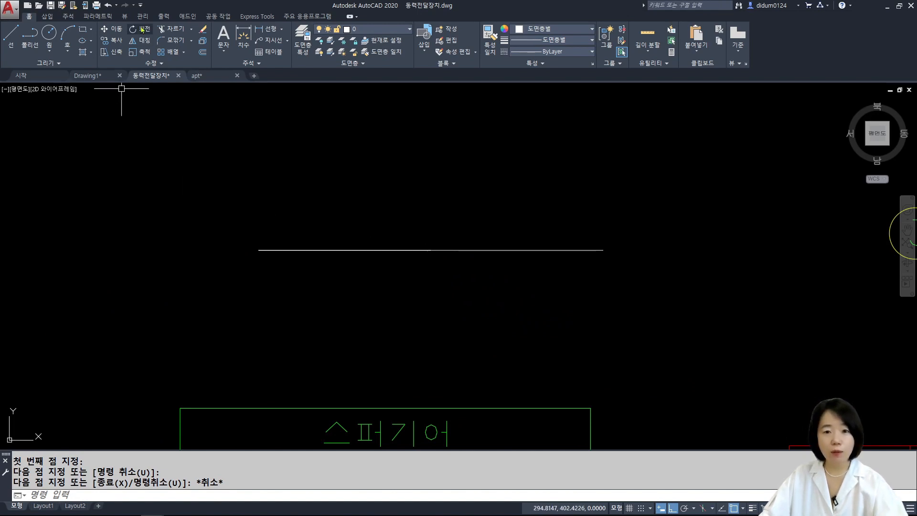
Step: Run Overkill on the two partially overlapping lines above the 스퍼기어 table, keeping the default comparison settings
{"action": "left_click", "coordinate": [142, 17]}
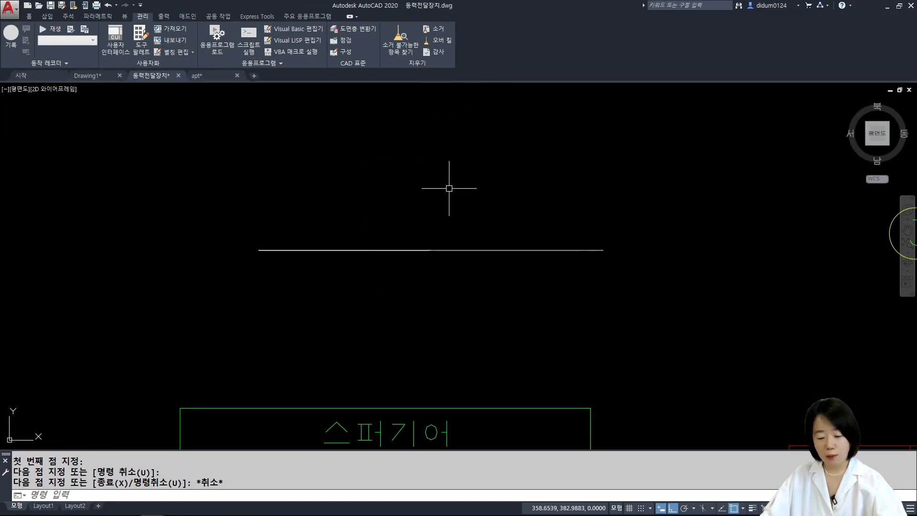
{"action": "type", "text": "O"}
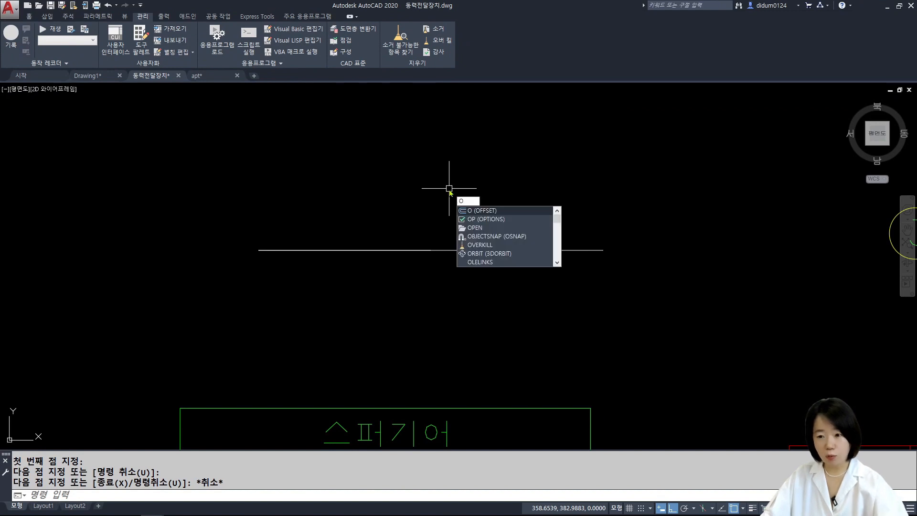
{"action": "type", "text": "VERKILL"}
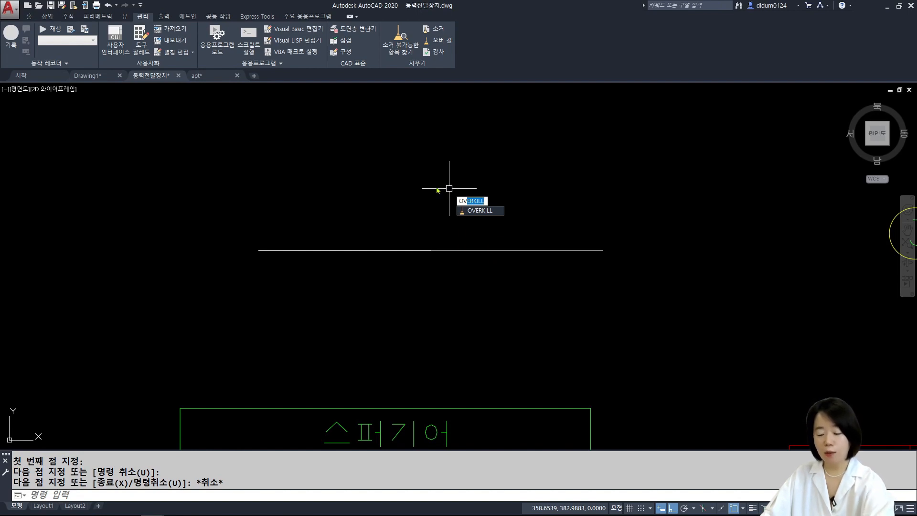
{"action": "key", "text": "Return"}
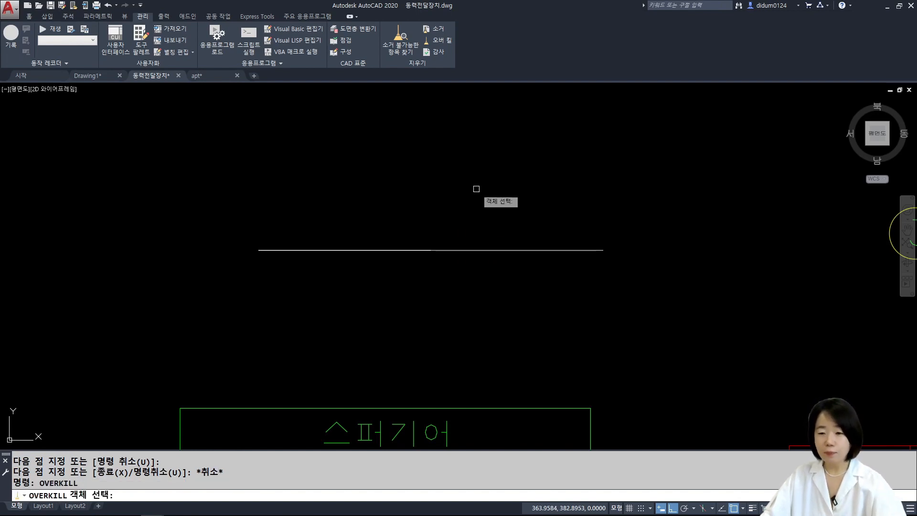
{"action": "left_click", "coordinate": [632, 174]}
{"action": "left_click", "coordinate": [130, 375]}
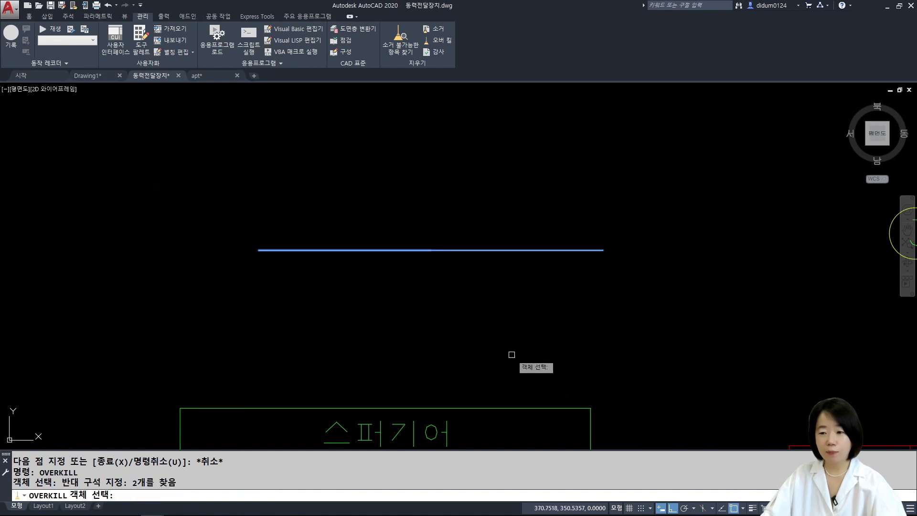
{"action": "key", "text": "Return"}
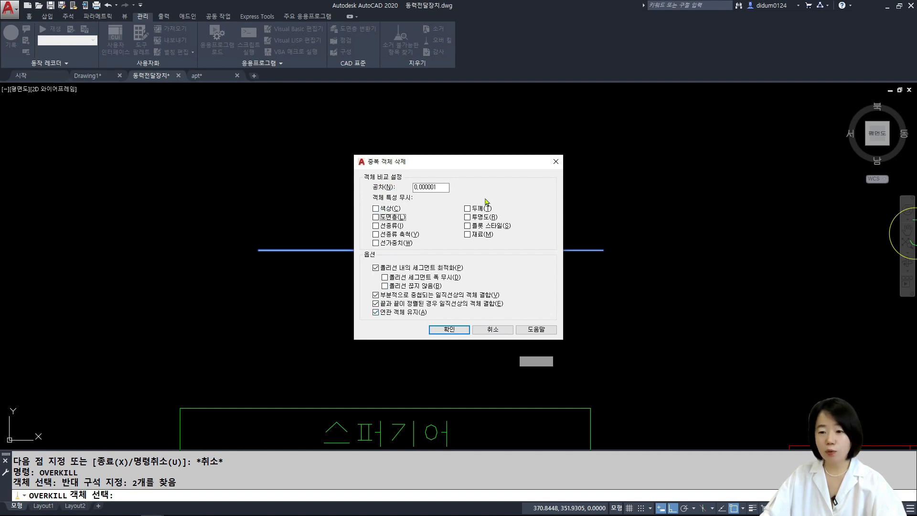
{"action": "left_click", "coordinate": [449, 329]}
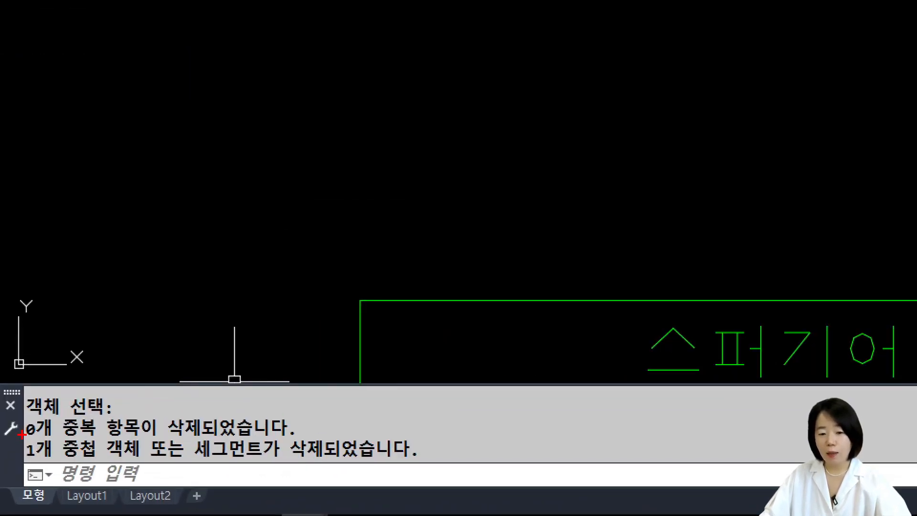
Step: Check the Overkill result by selecting the line above the table, then clear the selection
{"action": "mouse_move", "coordinate": [22, 433]}
{"action": "left_mouse_down"}
{"action": "mouse_move", "coordinate": [109, 463]}
{"action": "mouse_move", "coordinate": [435, 464]}
{"action": "left_mouse_up"}
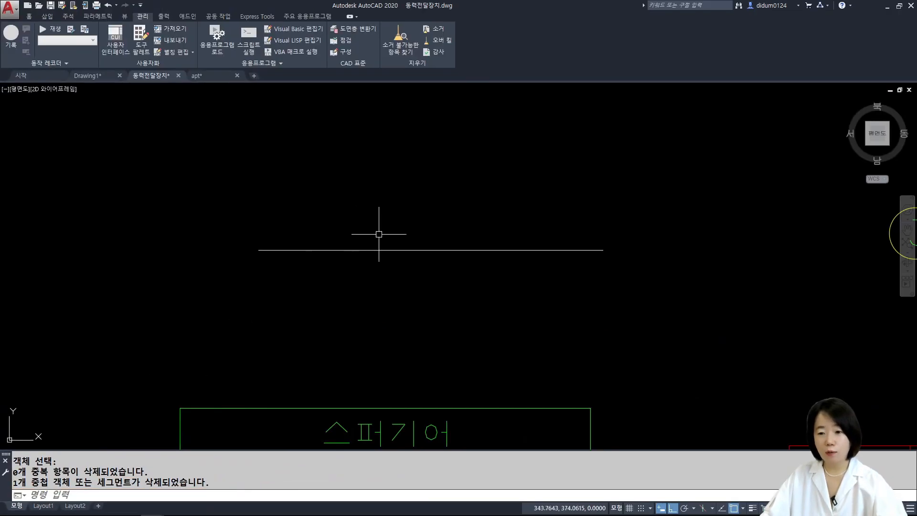
{"action": "left_click", "coordinate": [466, 251]}
{"action": "left_click", "coordinate": [458, 275]}
{"action": "left_click", "coordinate": [356, 200]}
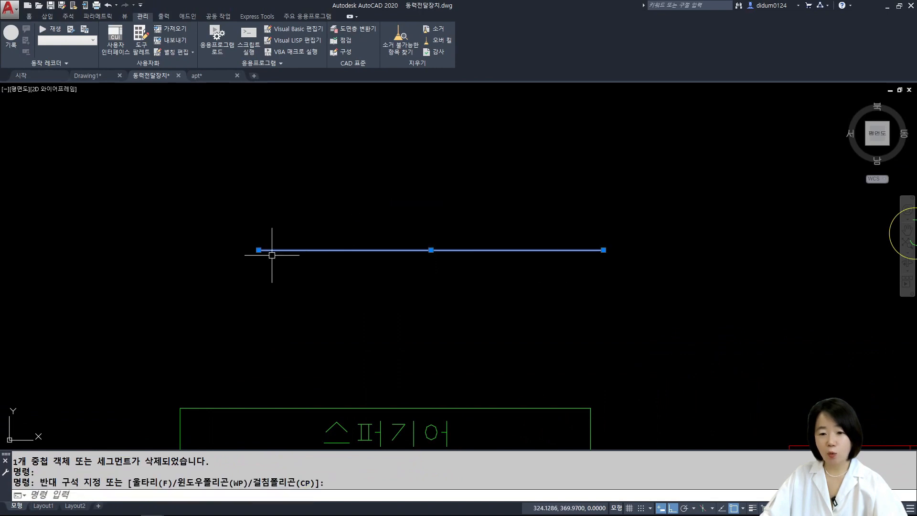
{"action": "key", "text": "Escape"}
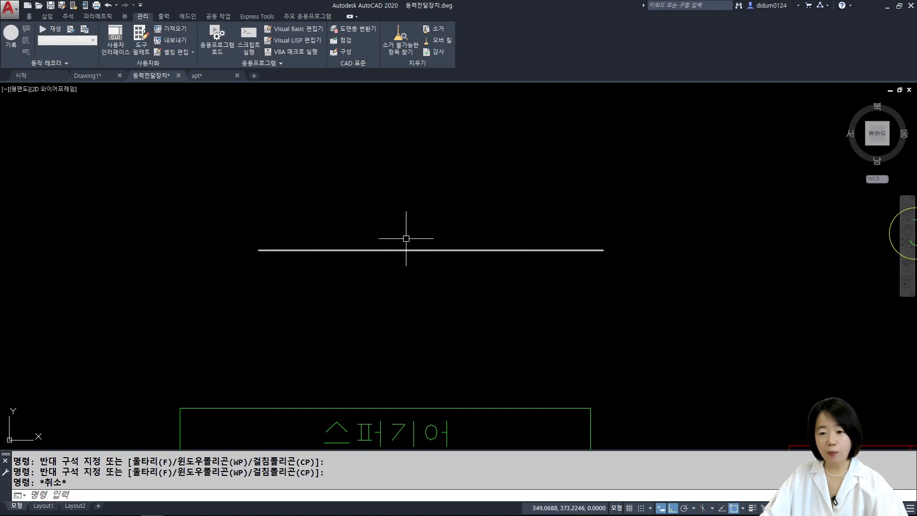
{"action": "key", "text": "Escape"}
Step: Draw a duplicate line over the full length of the existing horizontal line, from its left endpoint to its right endpoint
{"action": "type", "text": "l"}
{"action": "key", "text": "Return"}
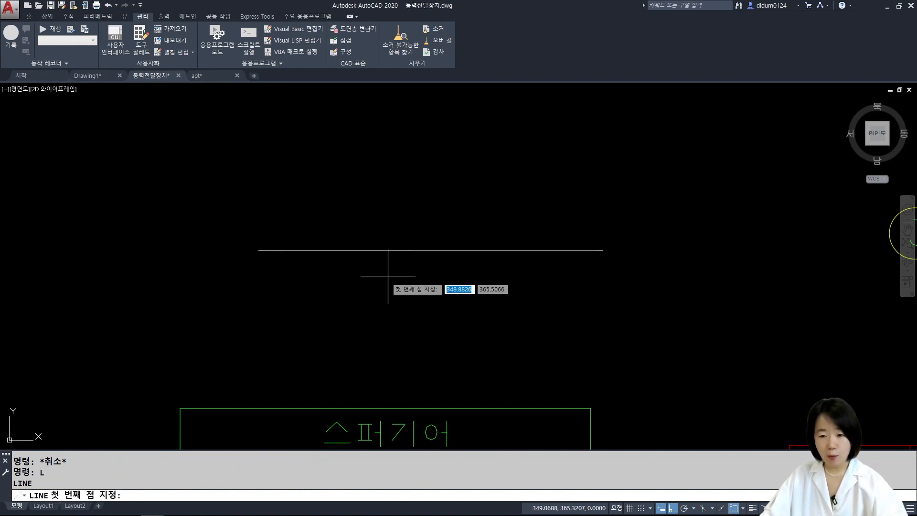
{"action": "left_click", "coordinate": [258, 250]}
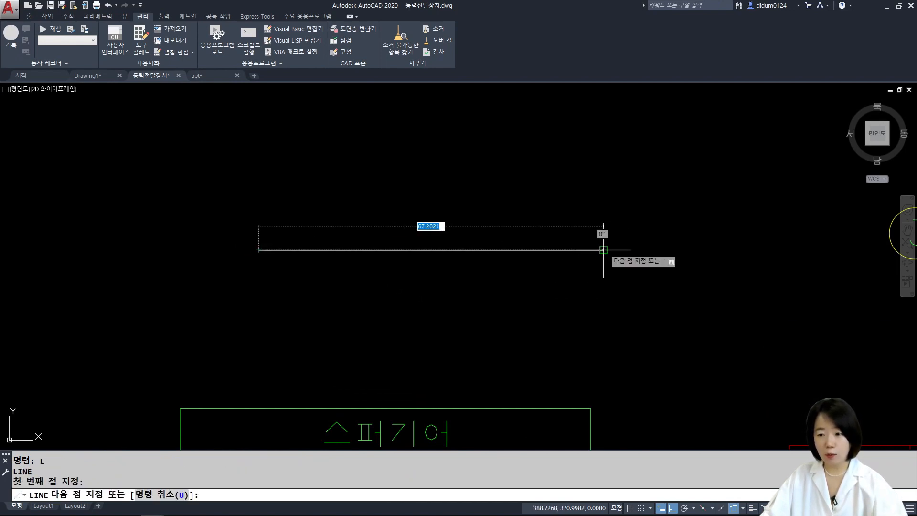
{"action": "left_click", "coordinate": [603, 250]}
{"action": "key", "text": "Escape"}
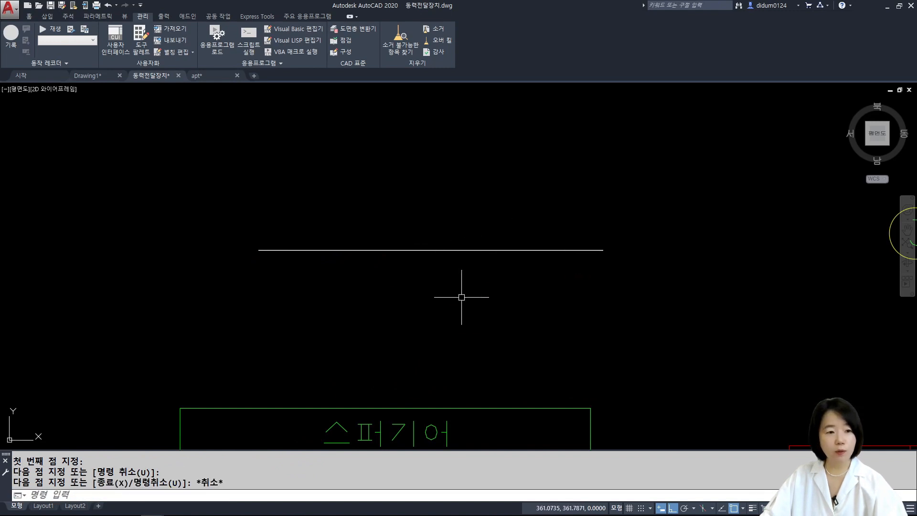
Step: Run Overkill with the default settings on the two identical lines above the table
{"action": "type", "text": "overkill"}
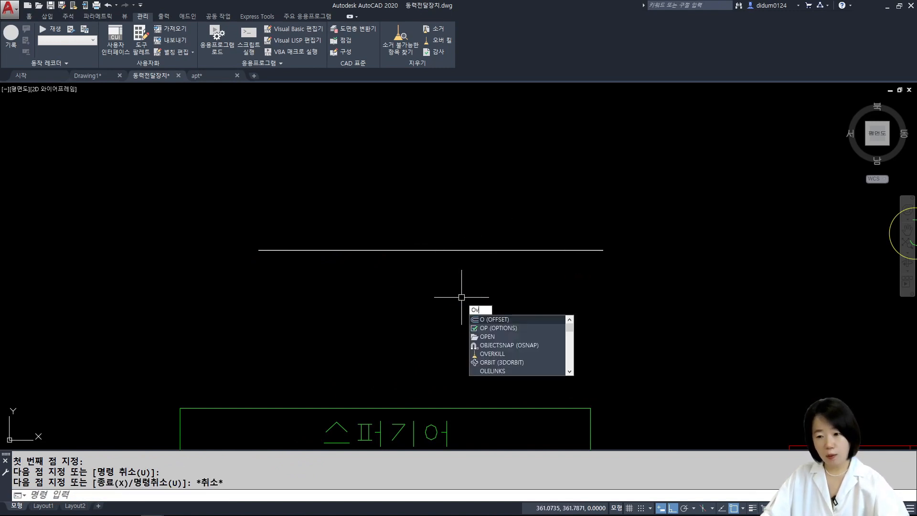
{"action": "key", "text": "Return"}
{"action": "left_click", "coordinate": [730, 189]}
{"action": "left_click", "coordinate": [347, 287]}
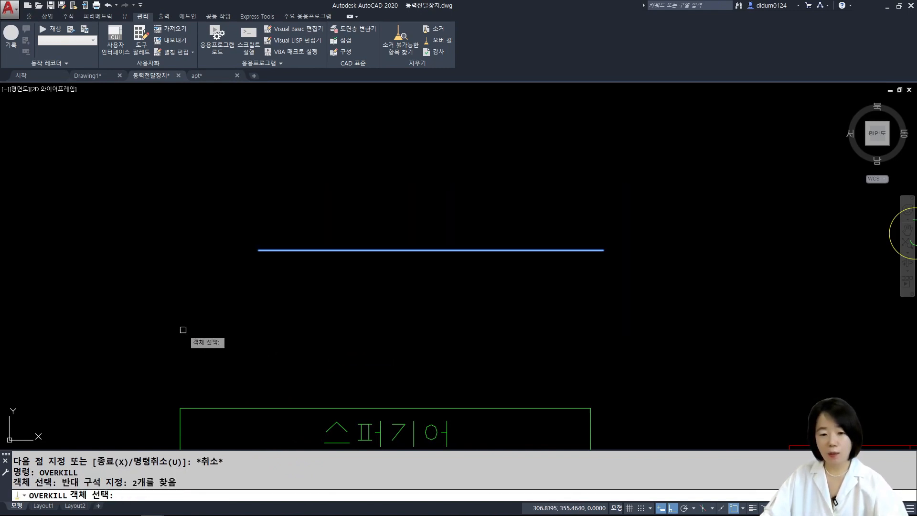
{"action": "key", "text": "Return"}
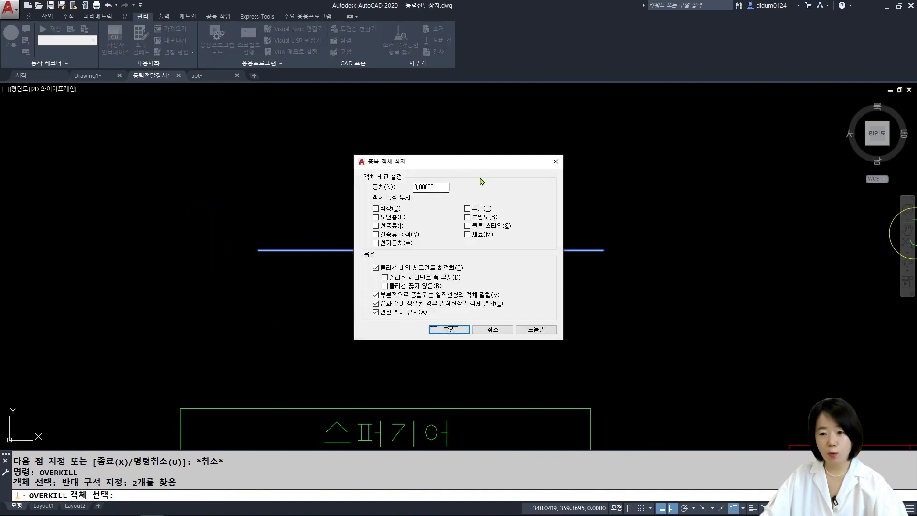
{"action": "left_click", "coordinate": [448, 329]}
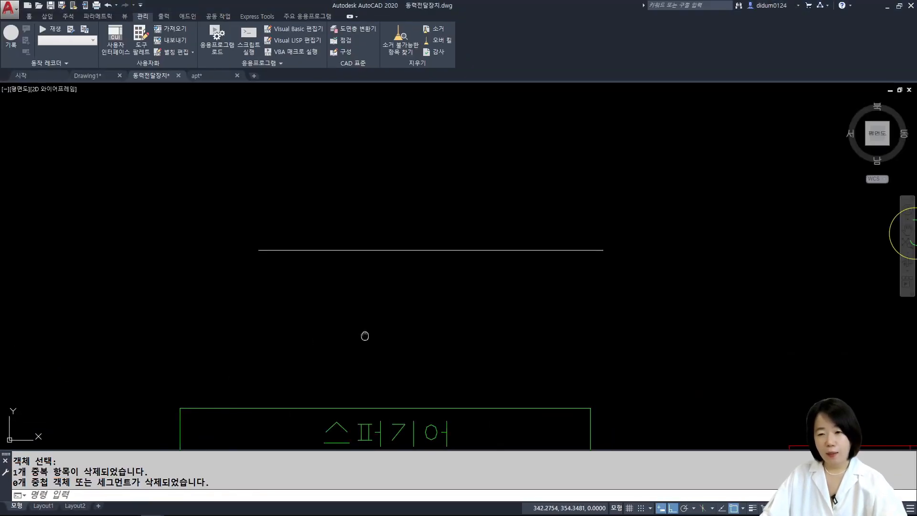
Step: Draw a line on layer 0 over the 스퍼기어 table's top border, from its upper-left corner to the border's midpoint
{"action": "middle_click_drag", "start_coordinate": [364, 334], "coordinate": [407, 220]}
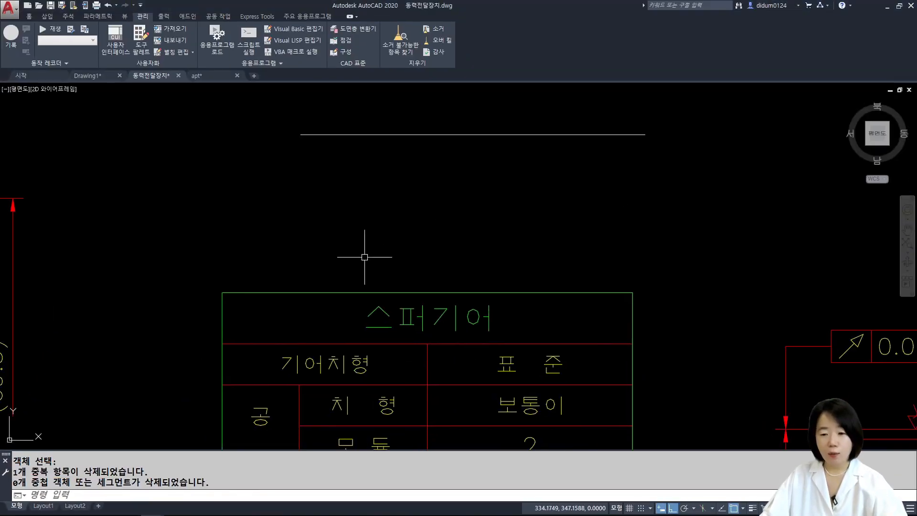
{"action": "middle_click_drag", "start_coordinate": [365, 257], "coordinate": [360, 231]}
{"action": "type", "text": "L"}
{"action": "key", "text": "Return"}
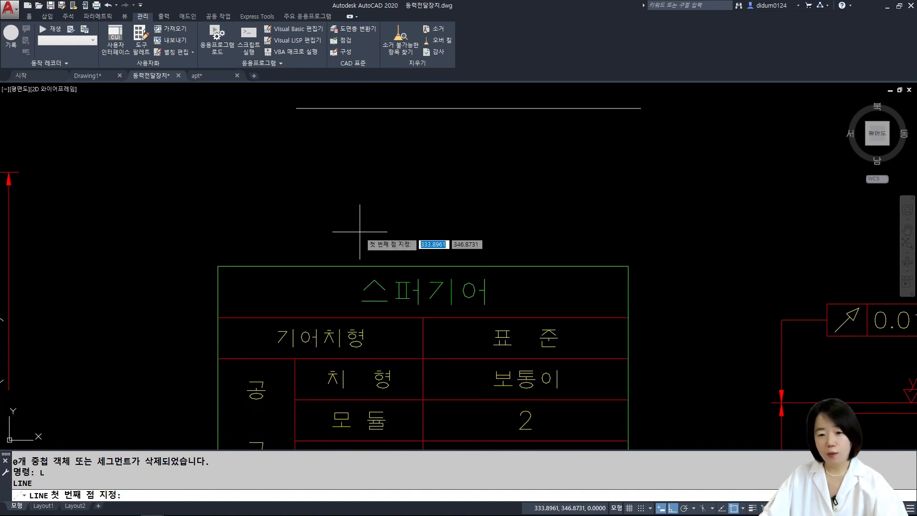
{"action": "left_click", "coordinate": [217, 266]}
{"action": "left_click", "coordinate": [423, 266]}
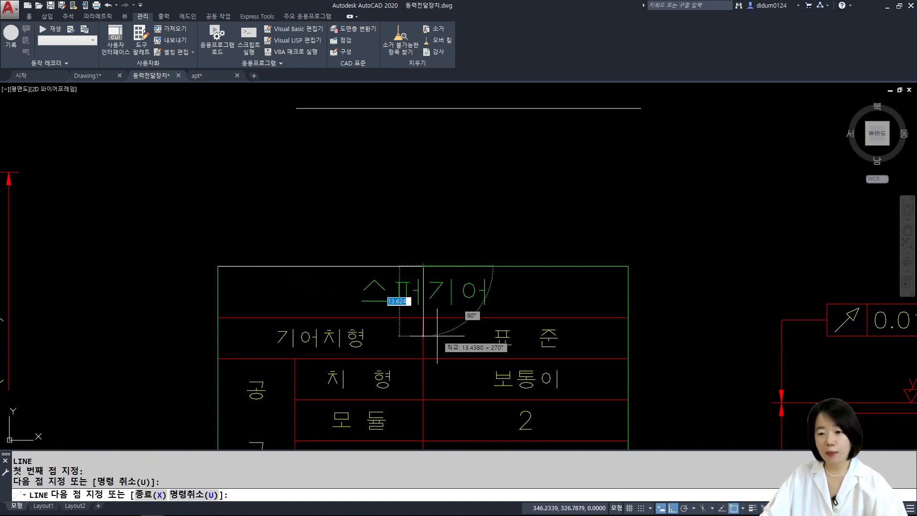
{"action": "key", "text": "Escape"}
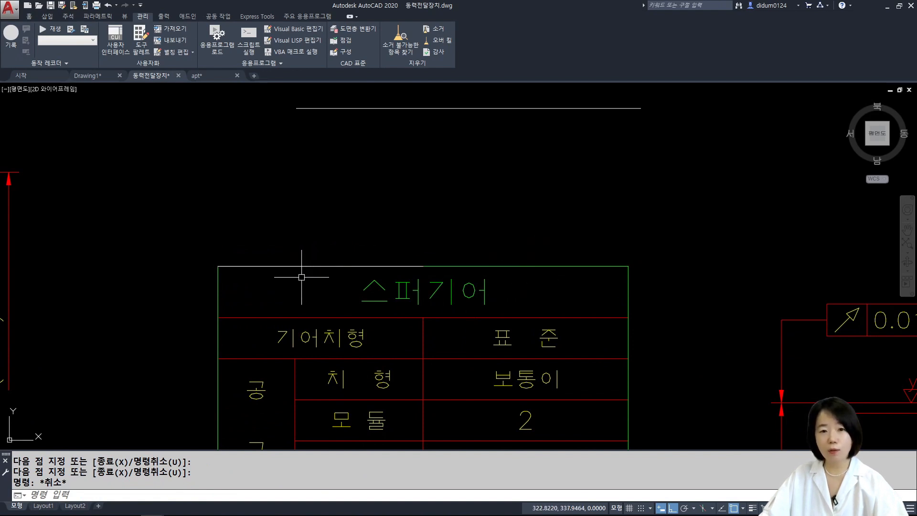
Step: Try to remove the line overlapping the table's top border by running Overkill on the whole 스퍼기어 table without ignoring any object property
{"action": "left_click", "coordinate": [29, 16]}
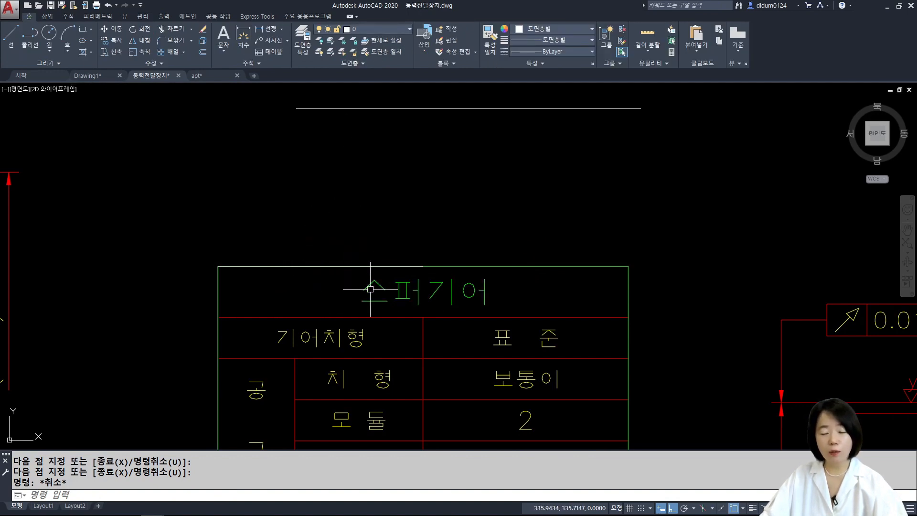
{"action": "key", "text": "Escape"}
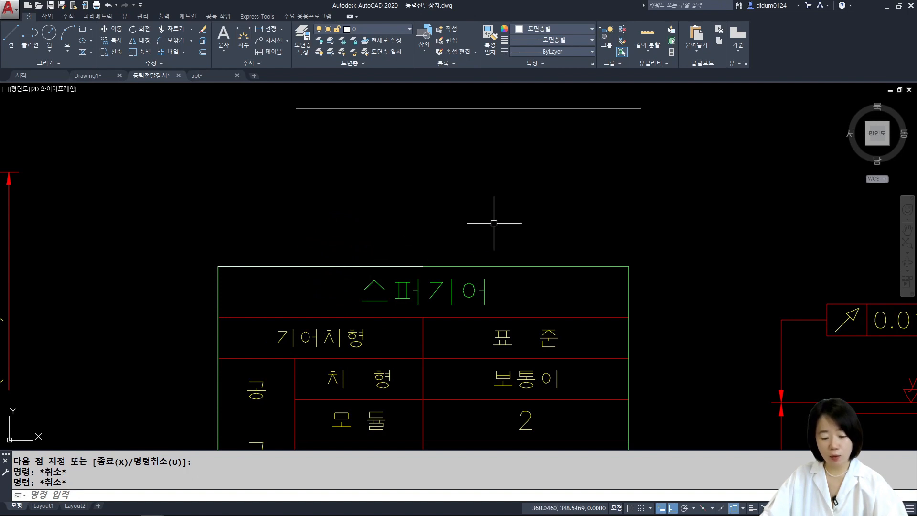
{"action": "type", "text": "OVERKILL"}
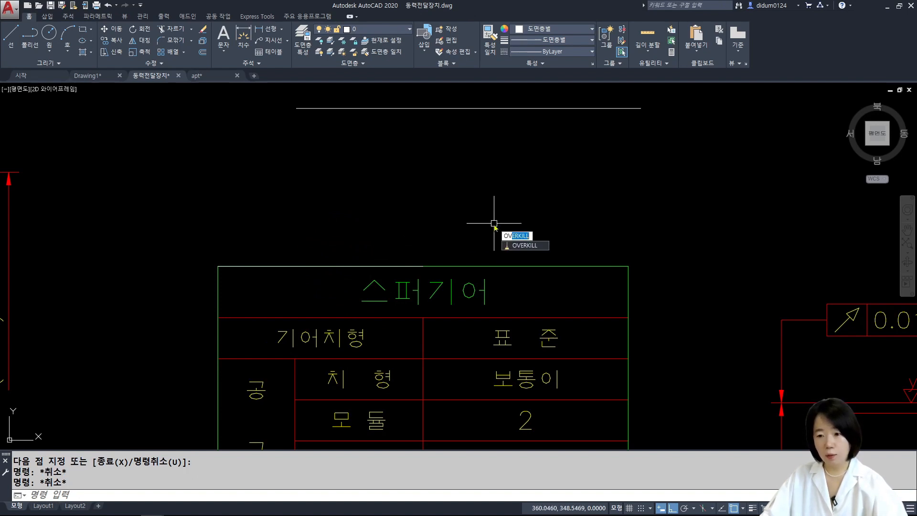
{"action": "key", "text": "Return"}
{"action": "left_click", "coordinate": [683, 200]}
{"action": "left_click", "coordinate": [184, 373]}
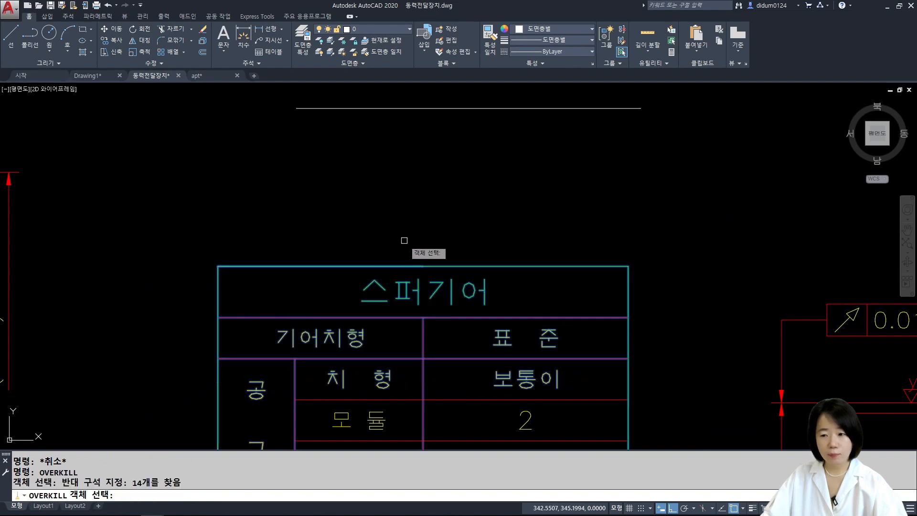
{"action": "scroll", "coordinate": [669, 214], "scroll_direction": "down", "scroll_amount": 4}
{"action": "left_click", "coordinate": [676, 205]}
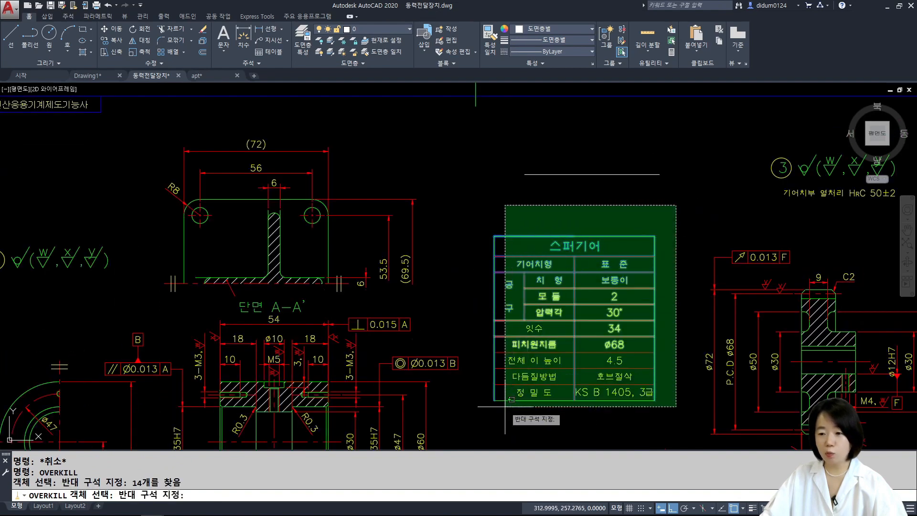
{"action": "left_click", "coordinate": [505, 406]}
{"action": "scroll", "coordinate": [536, 251], "scroll_direction": "up", "scroll_amount": 4}
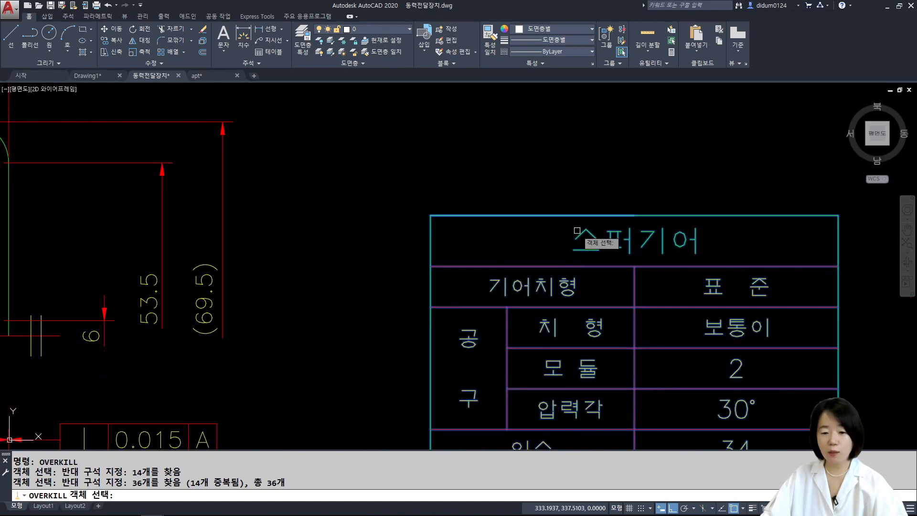
{"action": "middle_click_drag", "start_coordinate": [577, 230], "coordinate": [433, 233]}
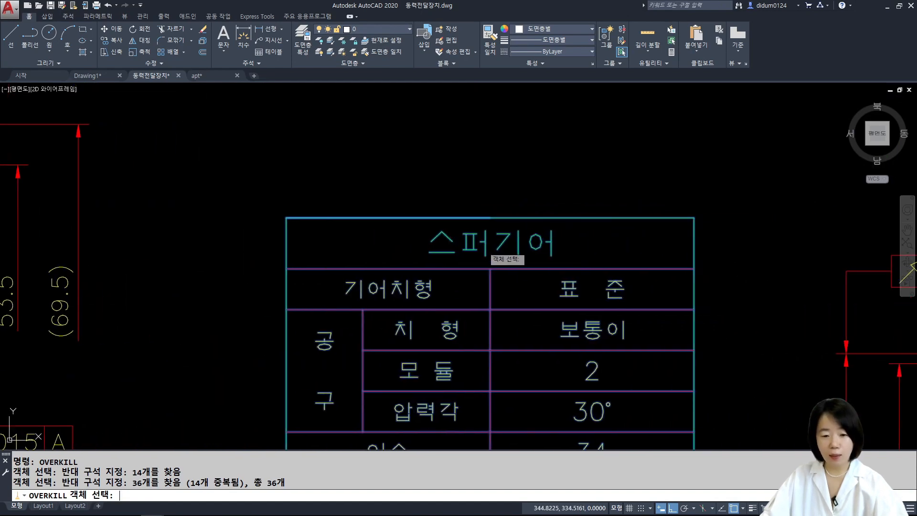
{"action": "key", "text": "Return"}
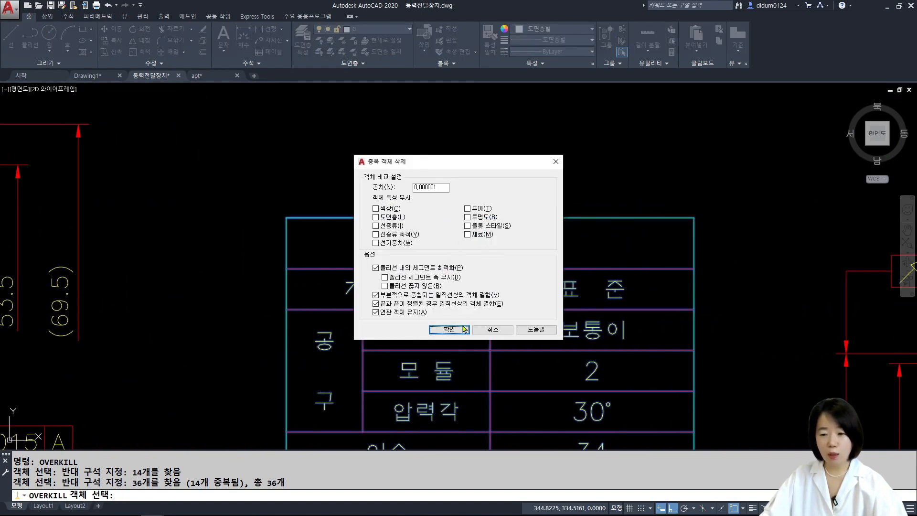
{"action": "left_click", "coordinate": [463, 329]}
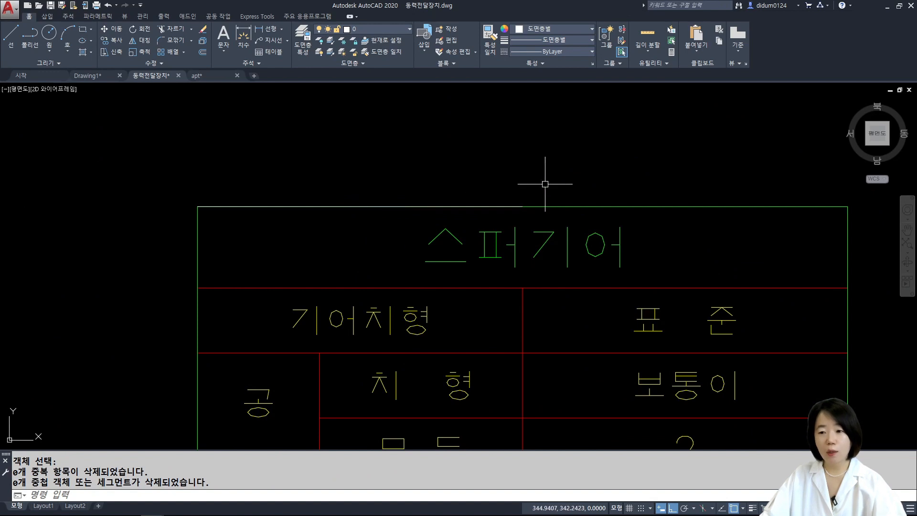
Step: Run Overkill on the upper rows of the 스퍼기어 table with the layer property (도면층) ignored
{"action": "key", "text": "Escape"}
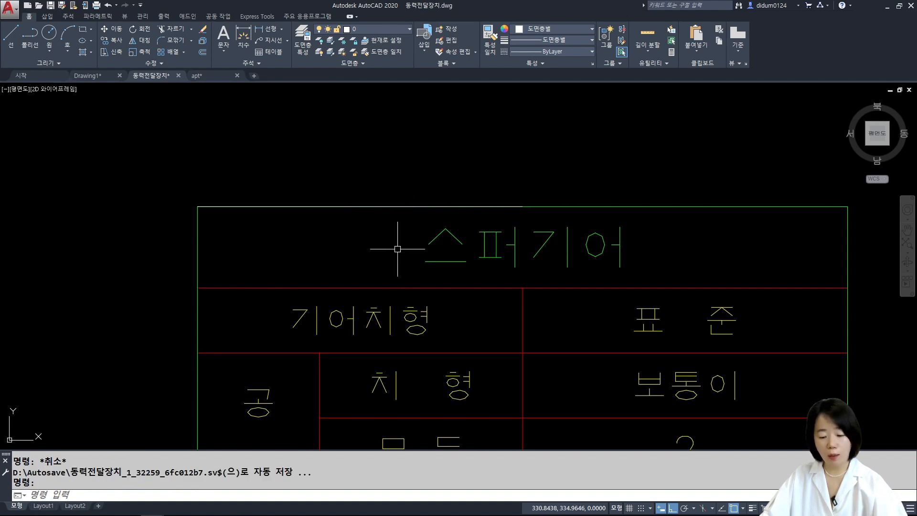
{"action": "type", "text": "OVERKILL"}
{"action": "key", "text": "Return"}
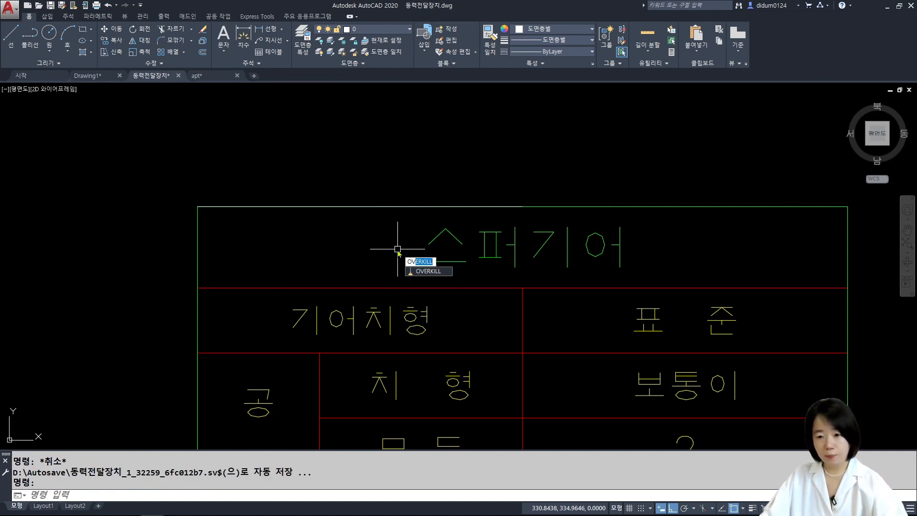
{"action": "left_click", "coordinate": [731, 148]}
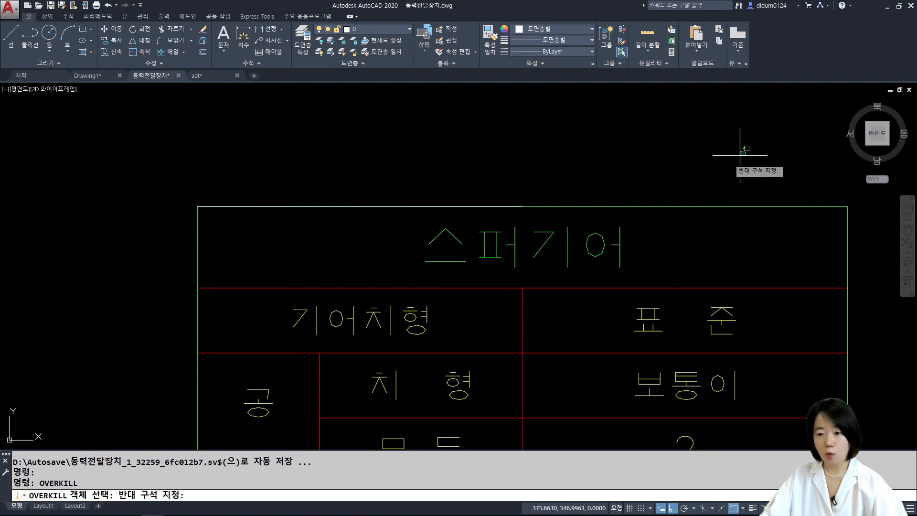
{"action": "left_click", "coordinate": [180, 311]}
{"action": "key", "text": "Return"}
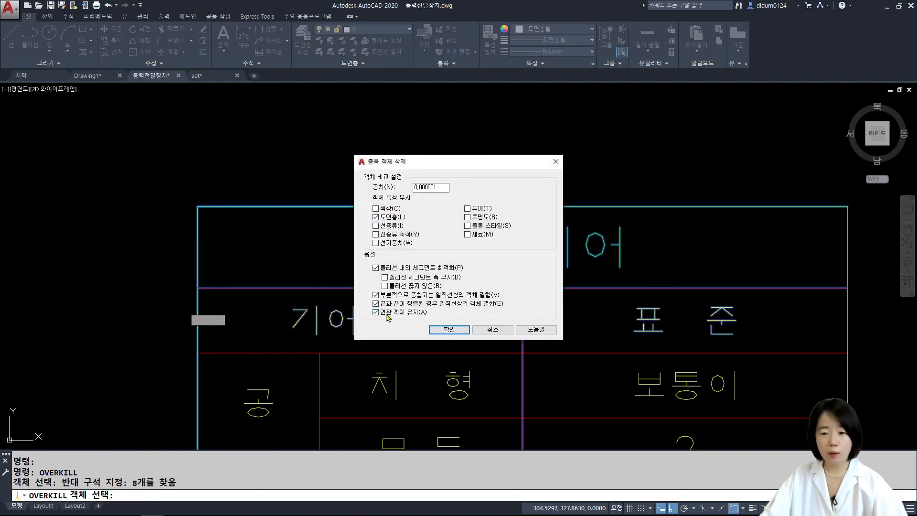
{"action": "left_click", "coordinate": [456, 330]}
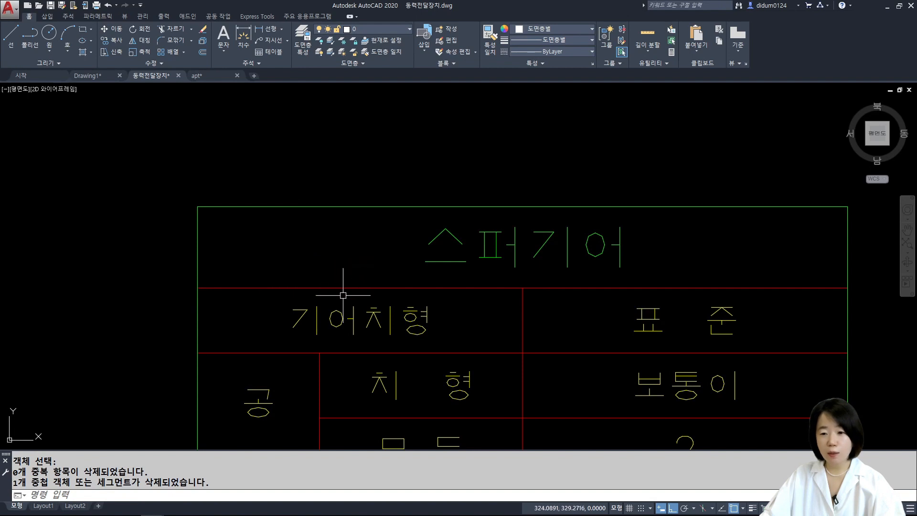
{"action": "key", "text": "Escape"}
{"action": "key", "text": "Escape"}
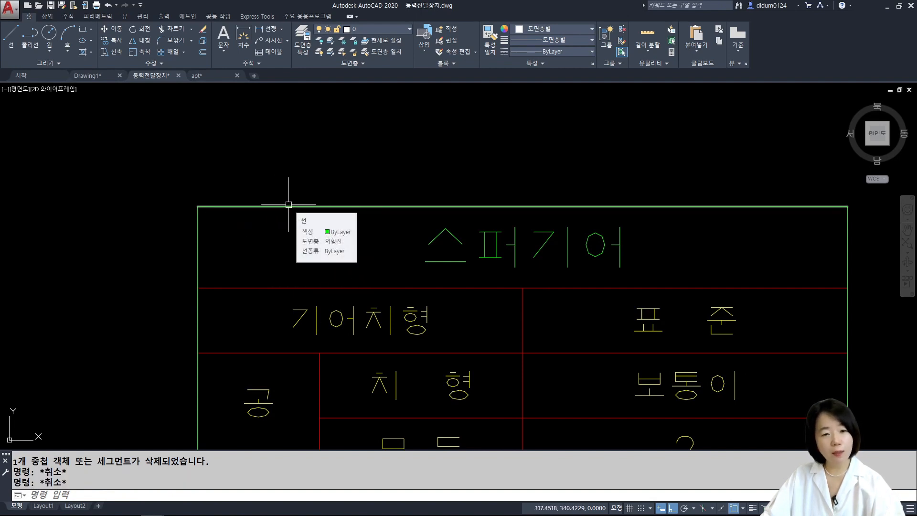
{"action": "key", "text": "Escape"}
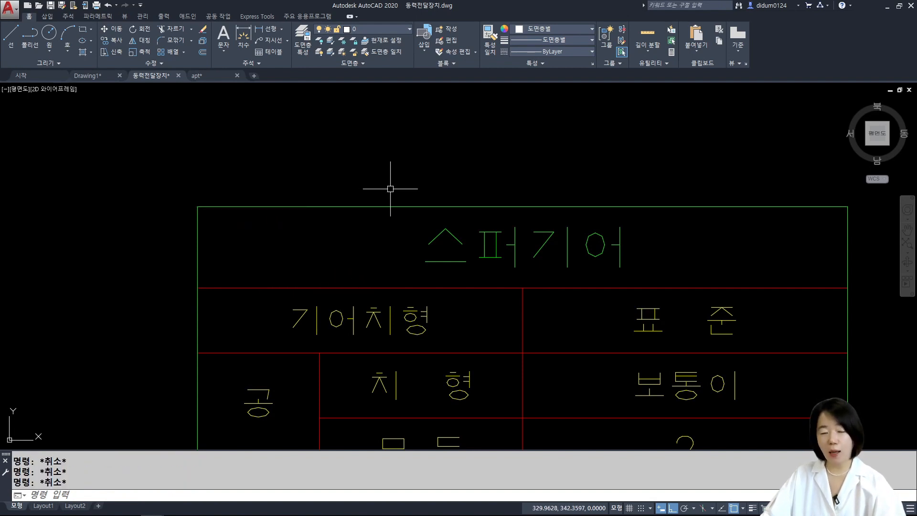
Step: Start Overkill on the lines and texts of the 스퍼기어 table's title row and 기어치형 row
{"action": "type", "text": "o"}
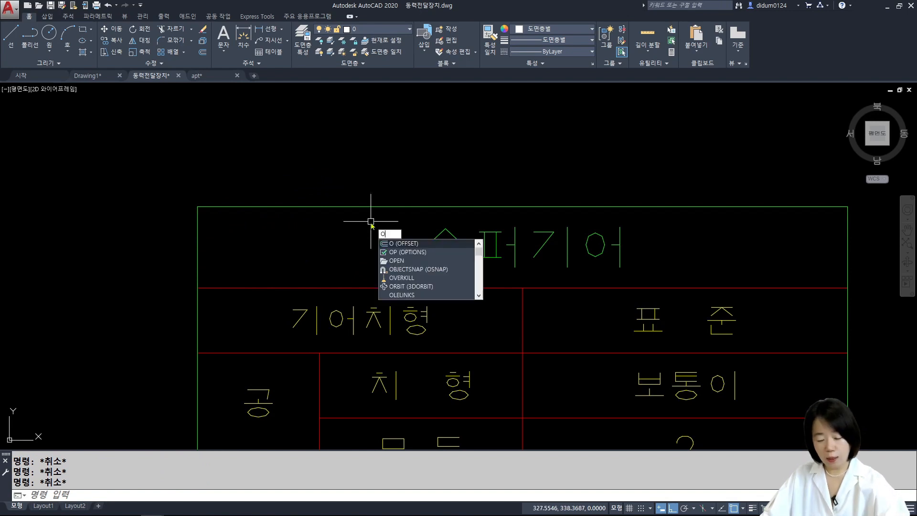
{"action": "type", "text": "verkill"}
{"action": "key", "text": "Return"}
{"action": "left_click", "coordinate": [630, 172]}
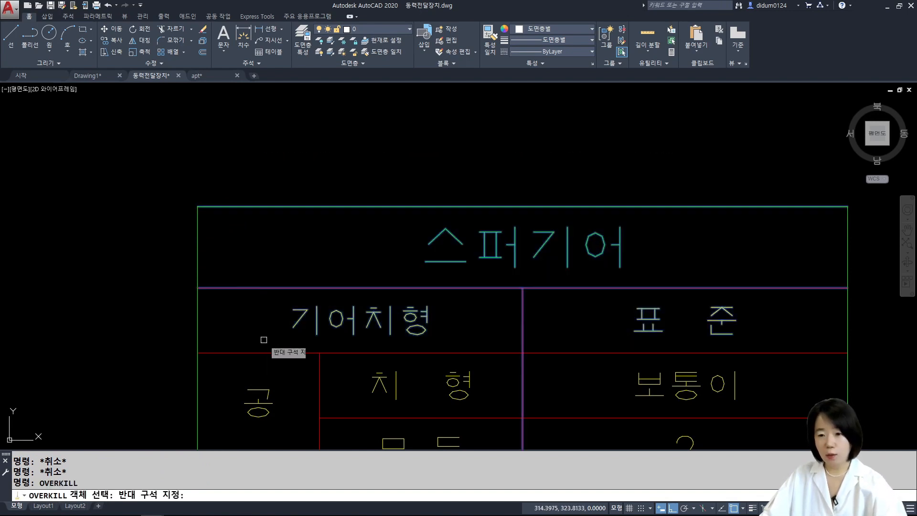
{"action": "left_click", "coordinate": [264, 339]}
{"action": "key", "text": "Return"}
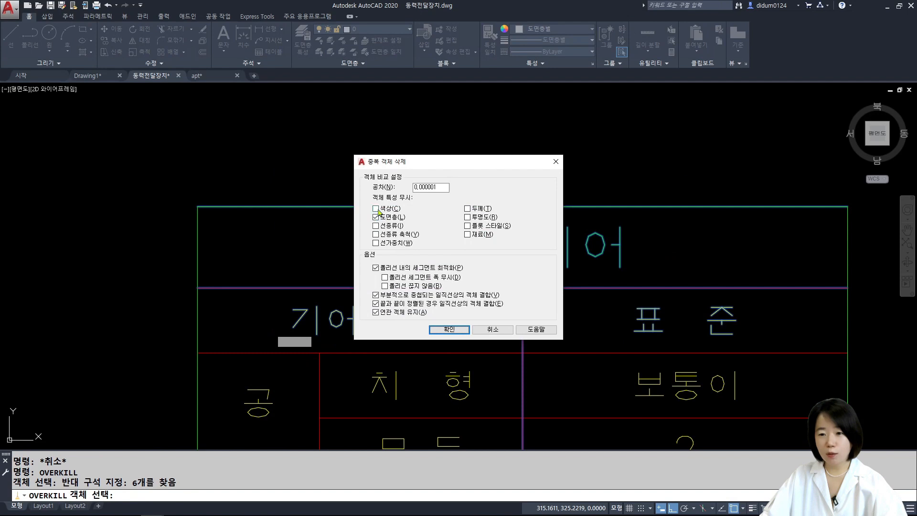
Step: Set Overkill to ignore all remaining object properties too: color, linetype, linetype scale, lineweight, thickness, transparency, plot style and material
{"action": "left_click", "coordinate": [376, 209]}
{"action": "left_click", "coordinate": [376, 225]}
{"action": "left_click", "coordinate": [376, 234]}
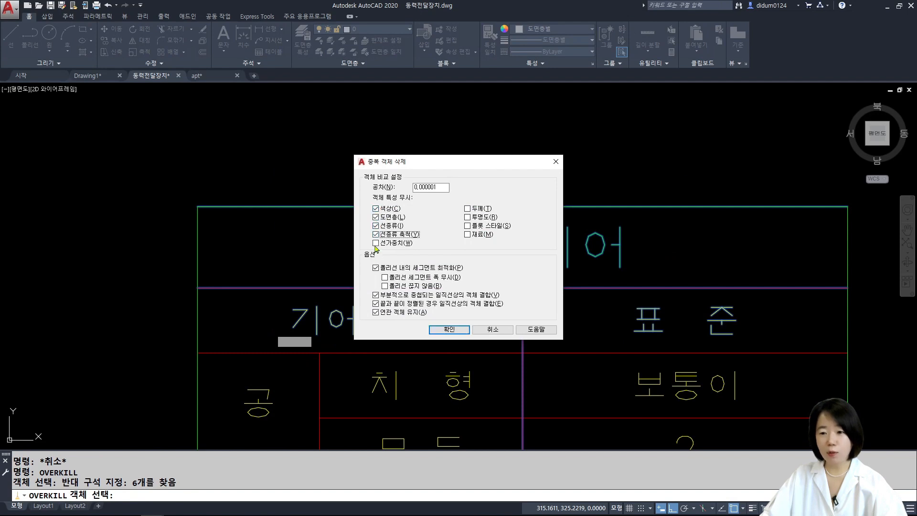
{"action": "left_click", "coordinate": [375, 243]}
{"action": "left_click", "coordinate": [468, 209]}
{"action": "left_click", "coordinate": [468, 218]}
{"action": "left_click", "coordinate": [467, 226]}
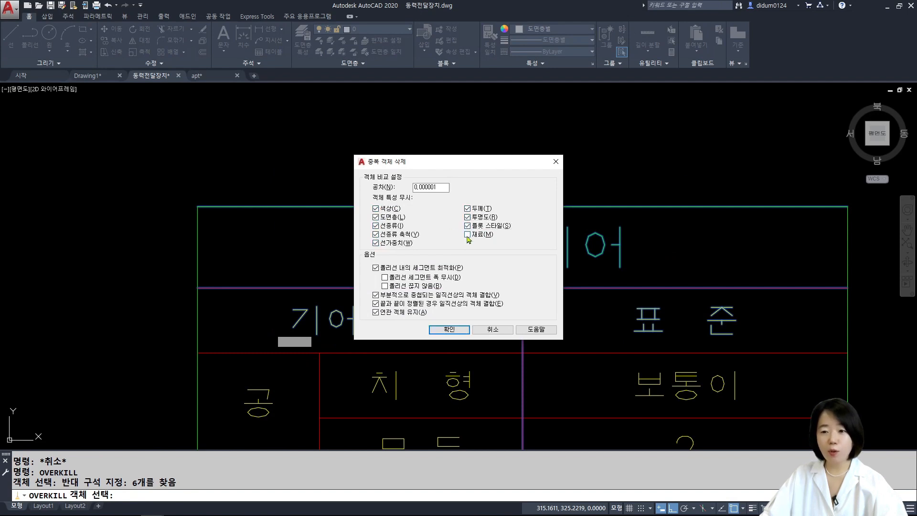
{"action": "left_click", "coordinate": [468, 235]}
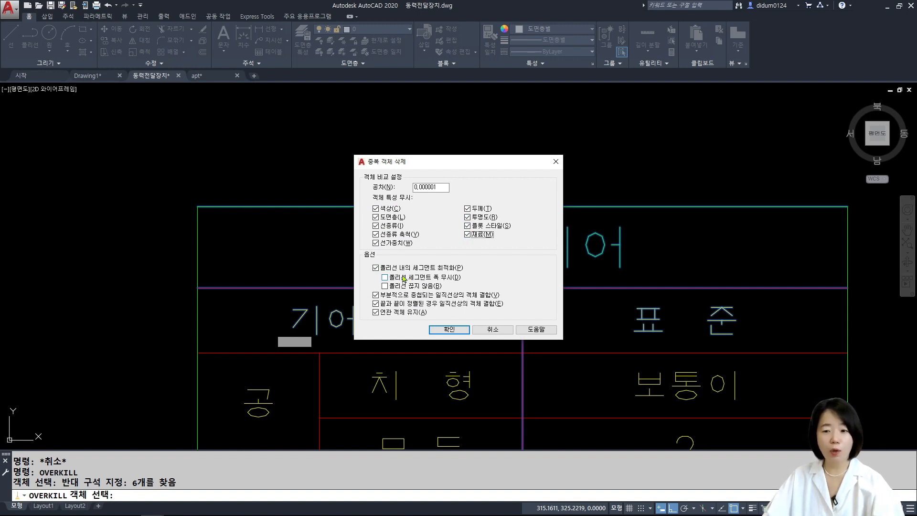
Step: Stop ignoring every object property, including layer (도면층), and run Overkill on the selected table objects
{"action": "left_click", "coordinate": [376, 210]}
{"action": "left_click", "coordinate": [375, 217]}
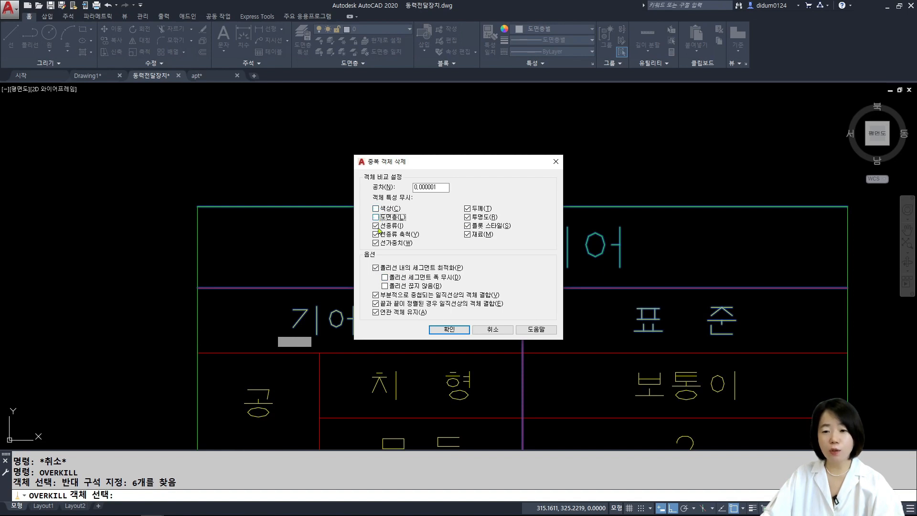
{"action": "left_click", "coordinate": [376, 226]}
{"action": "left_click", "coordinate": [376, 234]}
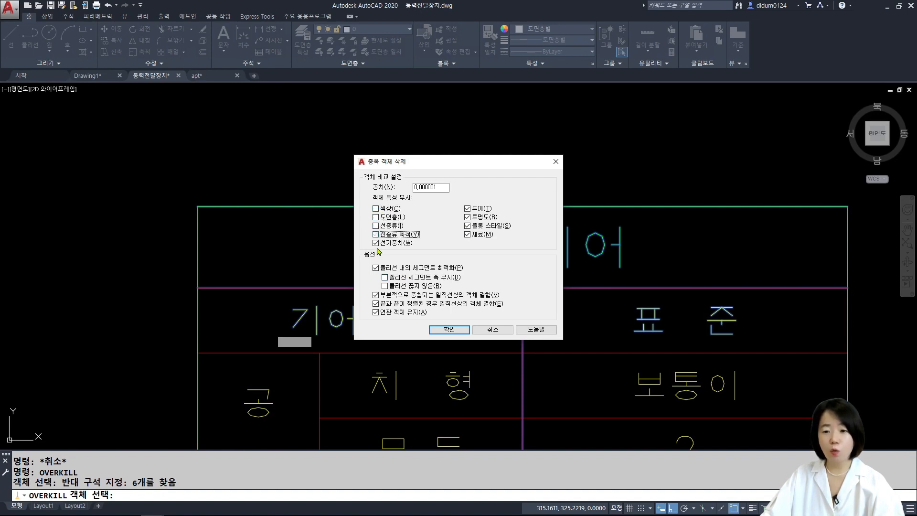
{"action": "left_click", "coordinate": [467, 235]}
{"action": "left_click", "coordinate": [468, 226]}
{"action": "left_click", "coordinate": [467, 217]}
{"action": "left_click", "coordinate": [467, 209]}
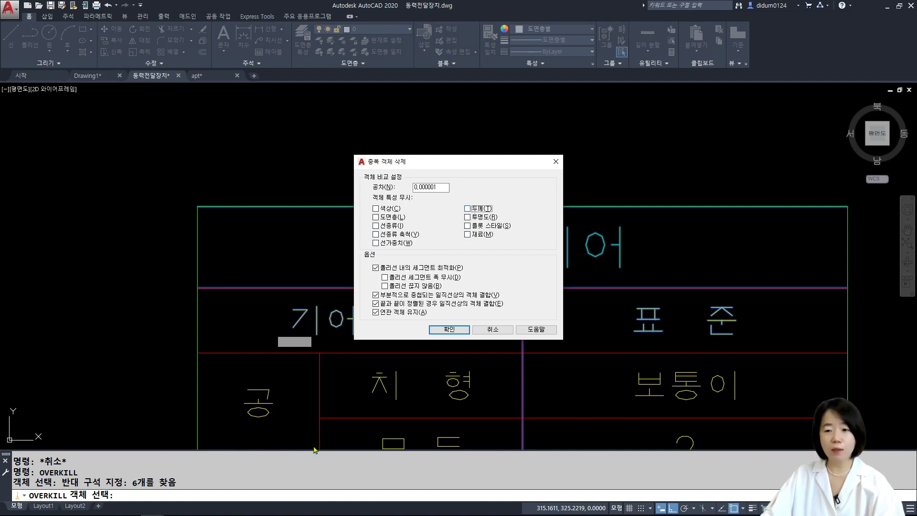
{"action": "left_click", "coordinate": [449, 329]}
{"action": "scroll", "coordinate": [246, 317], "scroll_direction": "down", "scroll_amount": 1}
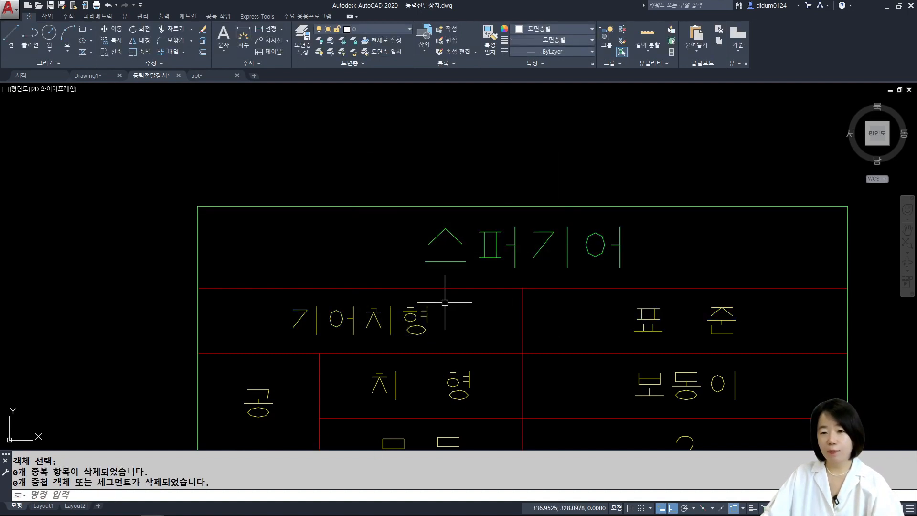
{"action": "key", "text": "Escape"}
{"action": "scroll", "coordinate": [330, 151], "scroll_direction": "down", "scroll_amount": 1}
{"action": "scroll", "coordinate": [330, 151], "scroll_direction": "down", "scroll_amount": 1}
{"action": "middle_click_drag", "start_coordinate": [378, 139], "coordinate": [341, 237]}
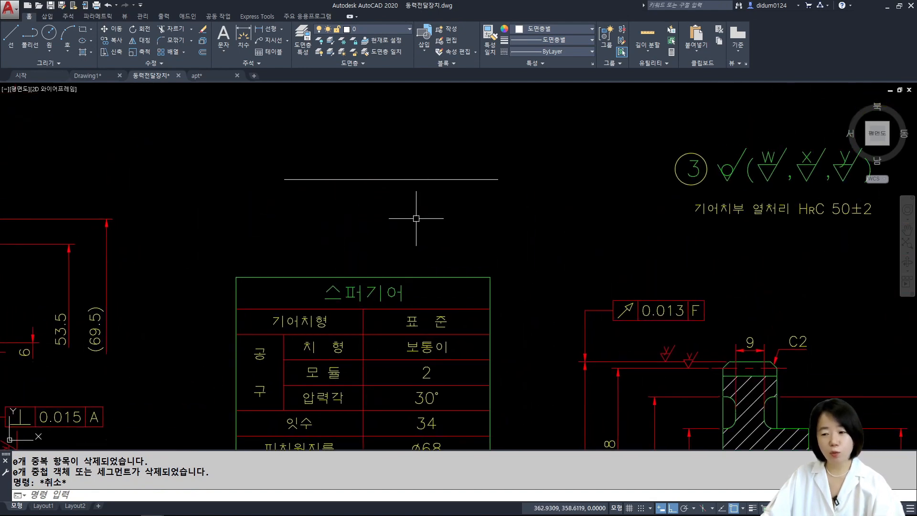
{"action": "key", "text": "Escape"}
{"action": "scroll", "coordinate": [252, 296], "scroll_direction": "up", "scroll_amount": 2}
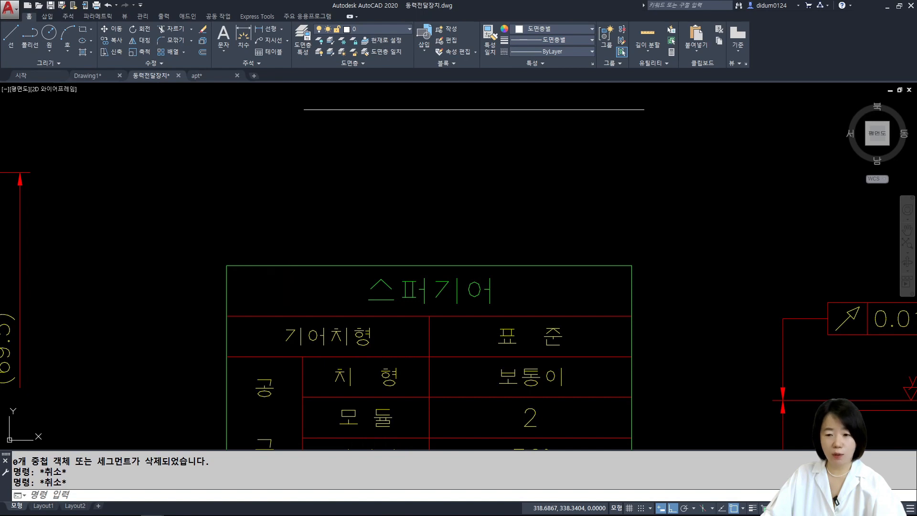
{"action": "key", "text": "Escape"}
{"action": "scroll", "coordinate": [380, 185], "scroll_direction": "down", "scroll_amount": 4}
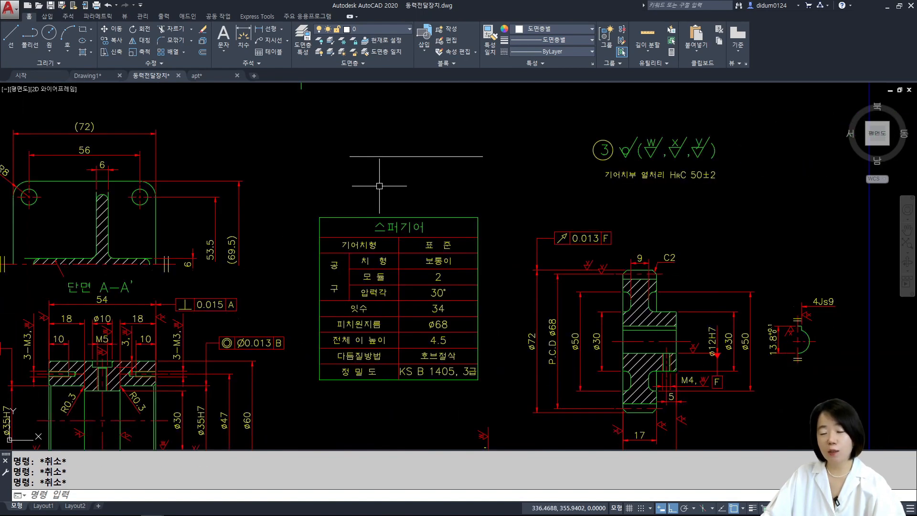